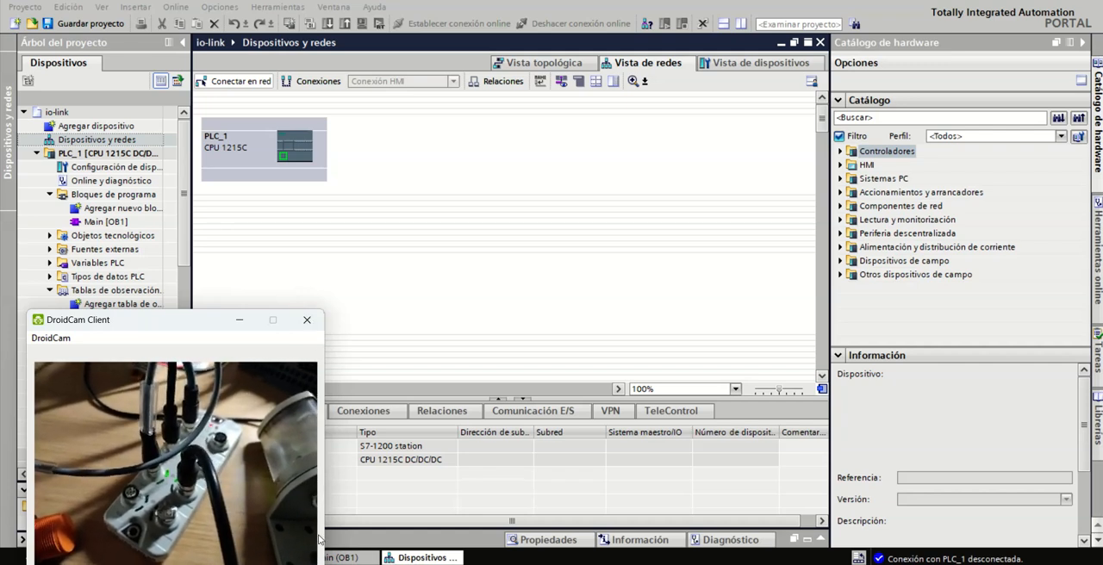
# Switch to the browser and review the ifm product page of the AL1301 IO-Link master
pyautogui.moveTo(411, 564)
pyautogui.click(411, 496)
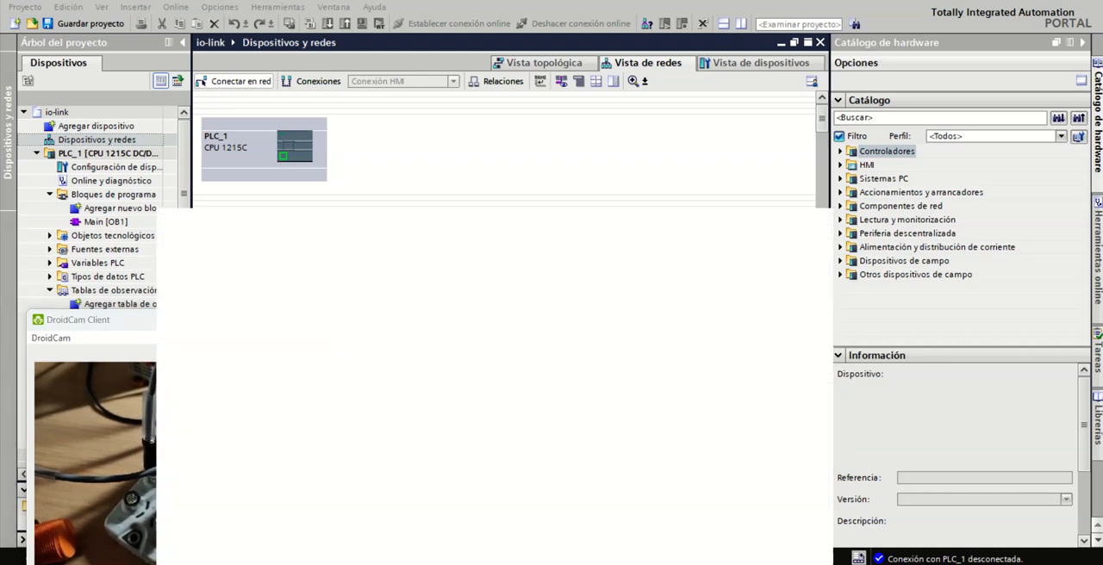
pyautogui.scroll(10, 506, 418)
pyautogui.scroll(-2, 506, 418)
pyautogui.scroll(2, 506, 418)
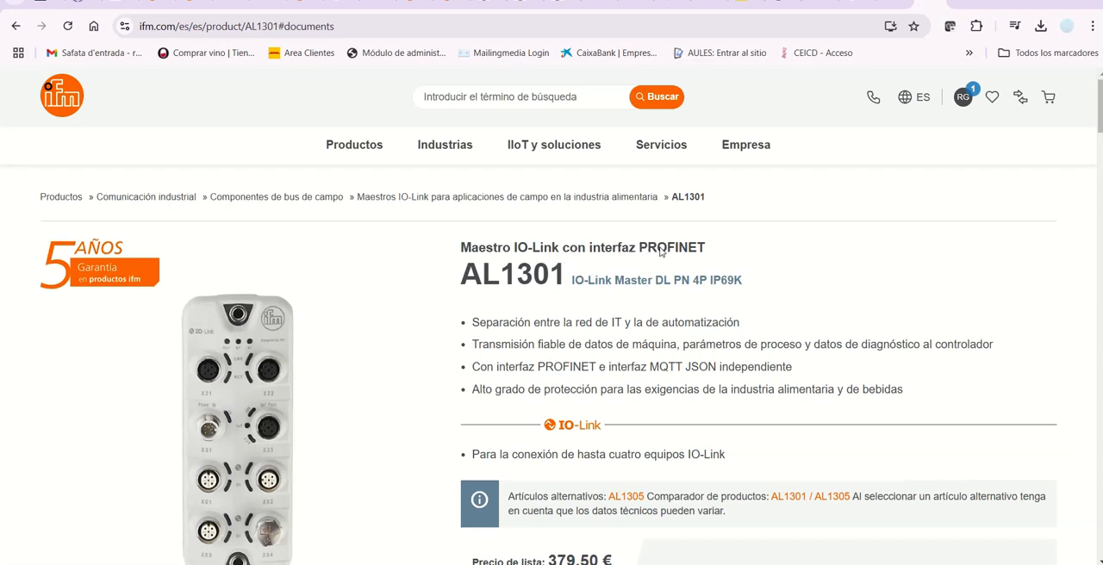
pyautogui.scroll(-2, 619, 307)
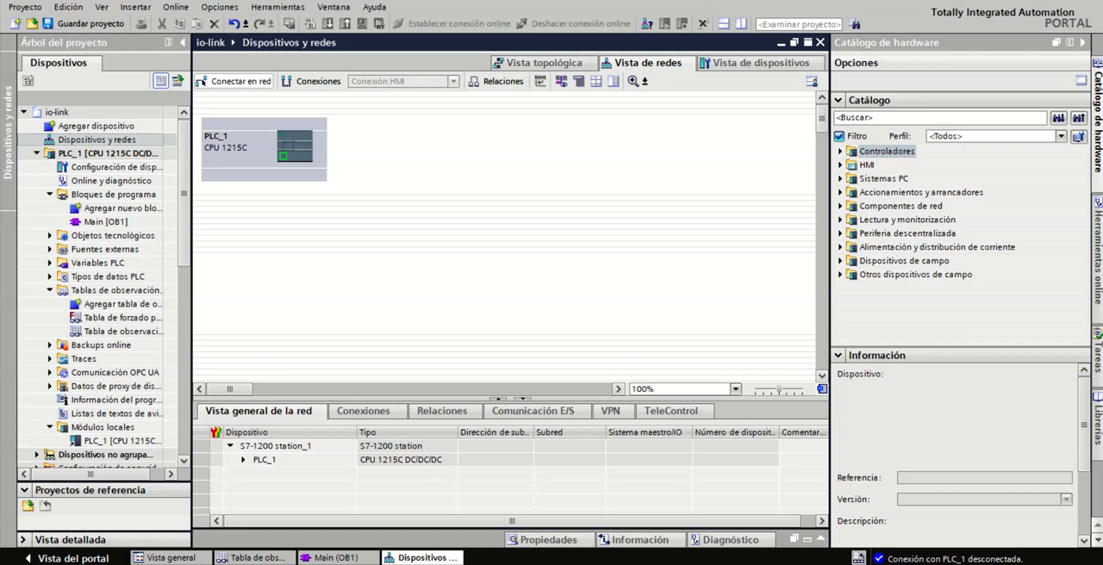
pyautogui.hotkey('alt', 'Tab')
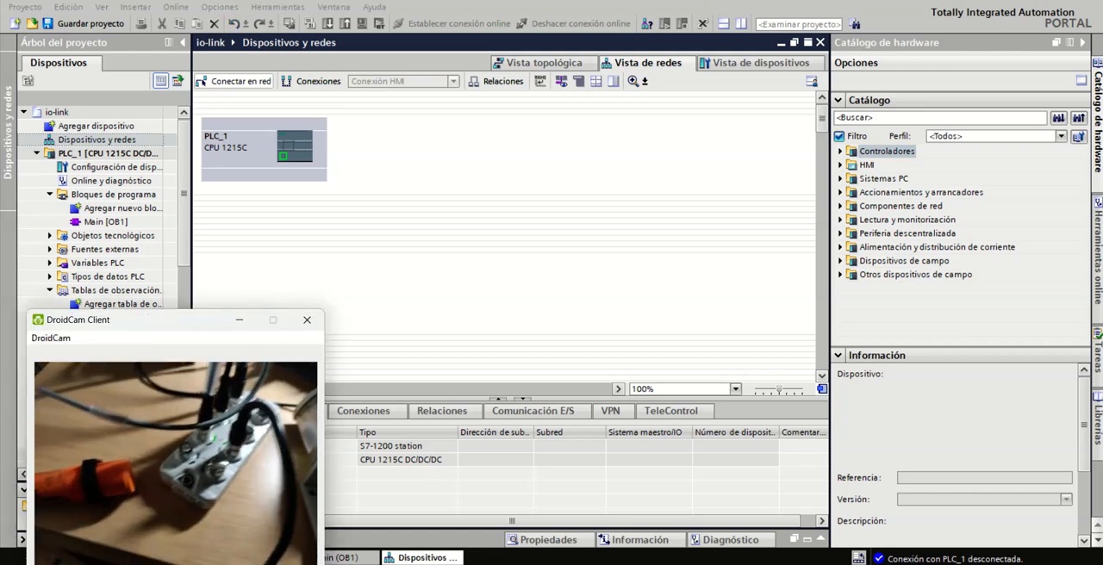
pyautogui.moveTo(728, 564)
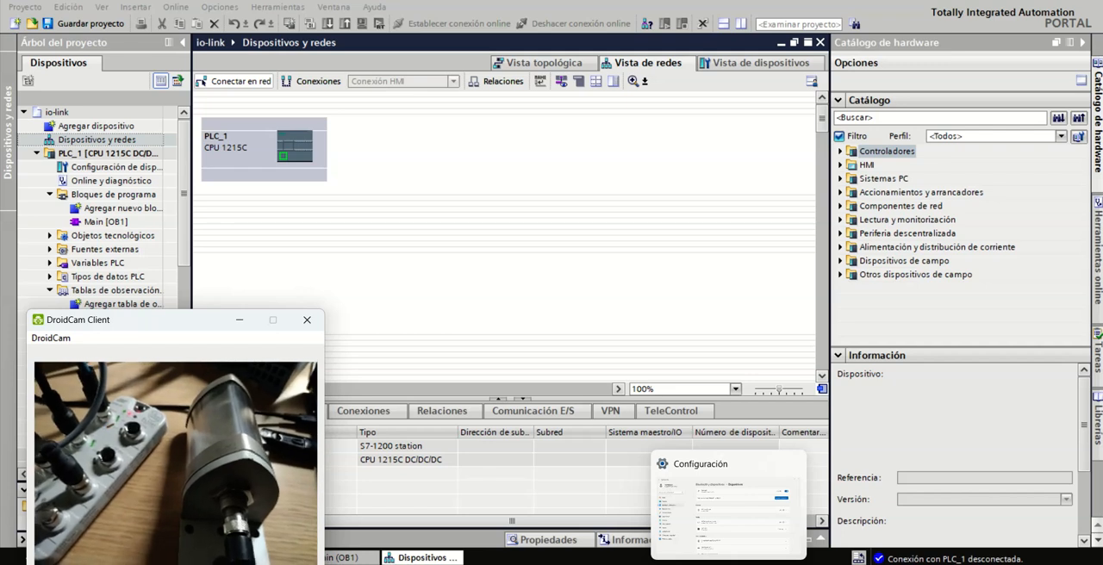
pyautogui.click(481, 257)
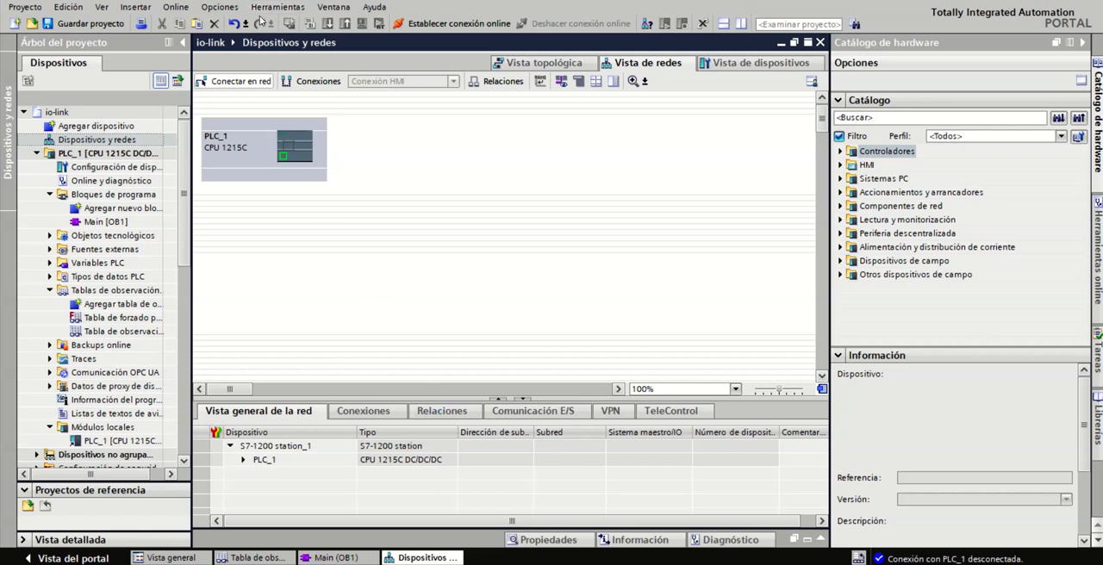
pyautogui.click(232, 11)
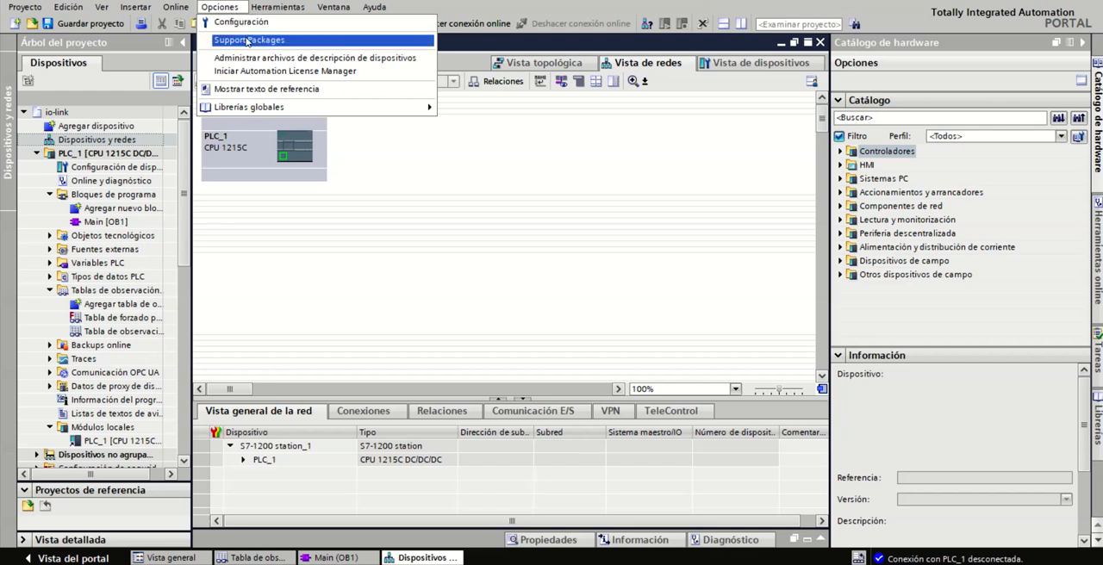
pyautogui.click(259, 106)
# Switch to the browser and download the Siemens S7 - TIA PROFINET setup package from the AL1301 product page
pyautogui.hotkey('alt', 'Tab')
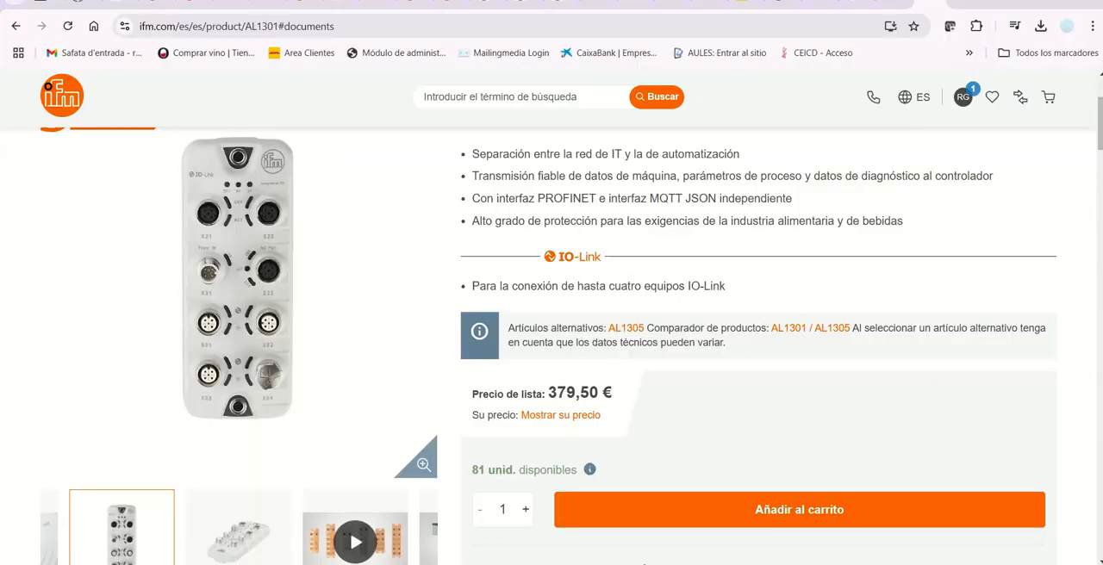
pyautogui.scroll(-7, 580, 372)
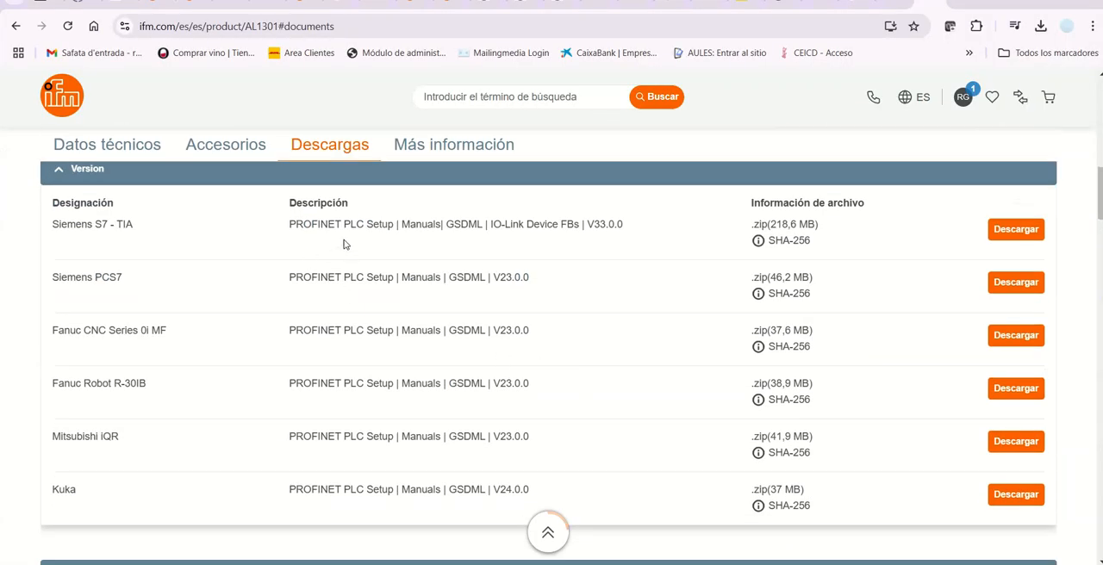
pyautogui.click(1027, 231)
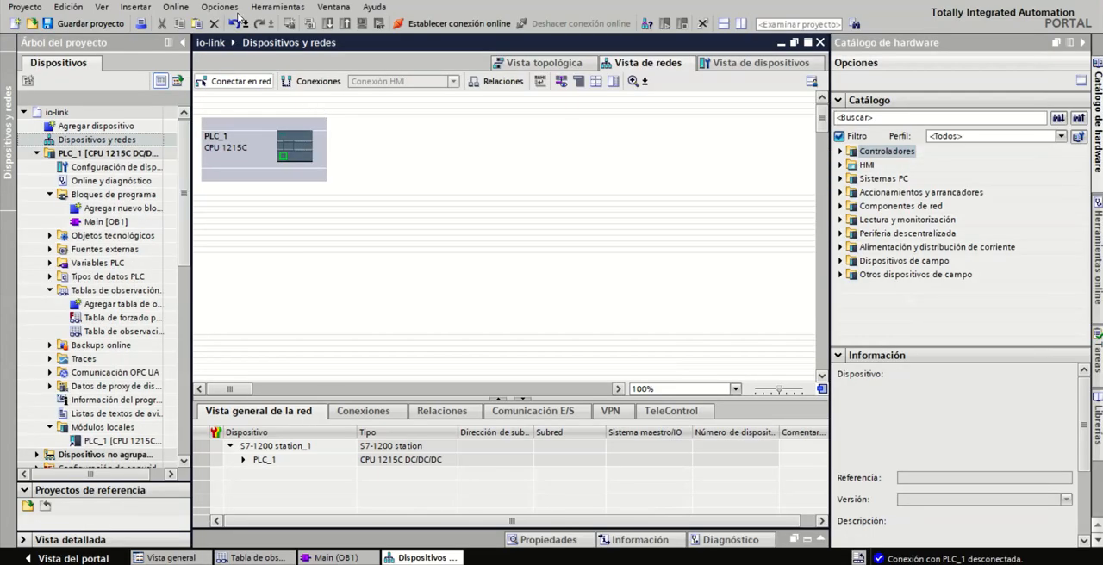
# Switch to TIA Portal and check the installed ifm GSD files and their source folder in the device description file manager
pyautogui.click(221, 7)
pyautogui.click(250, 57)
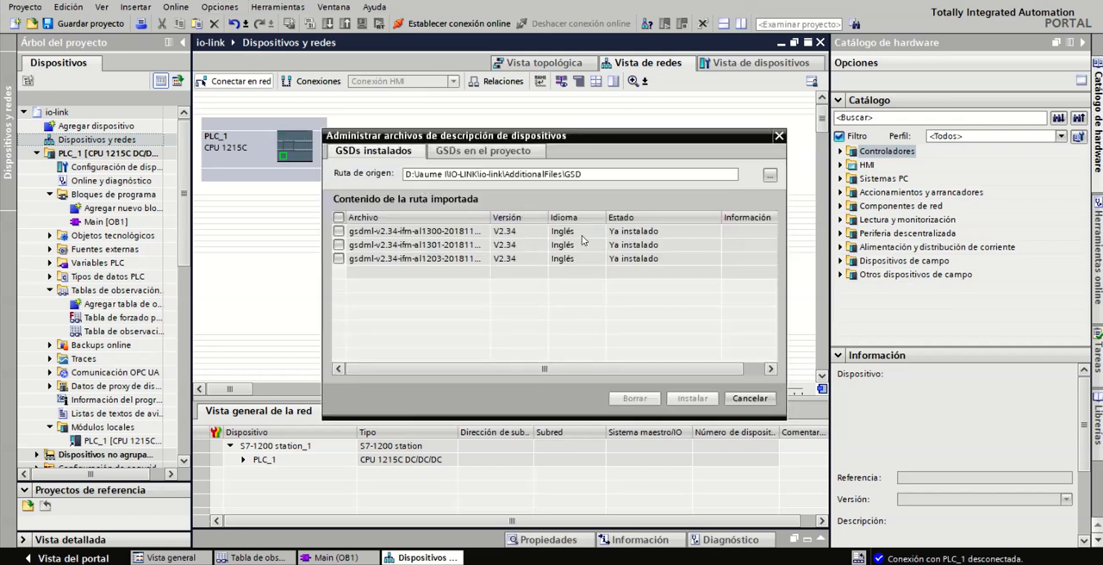
pyautogui.click(770, 176)
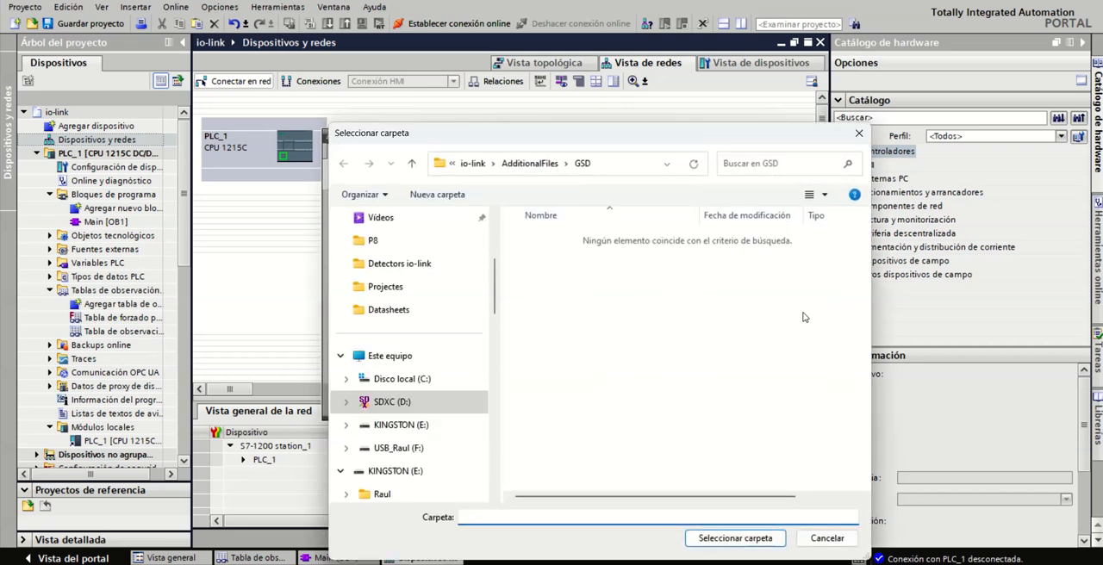
pyautogui.click(827, 538)
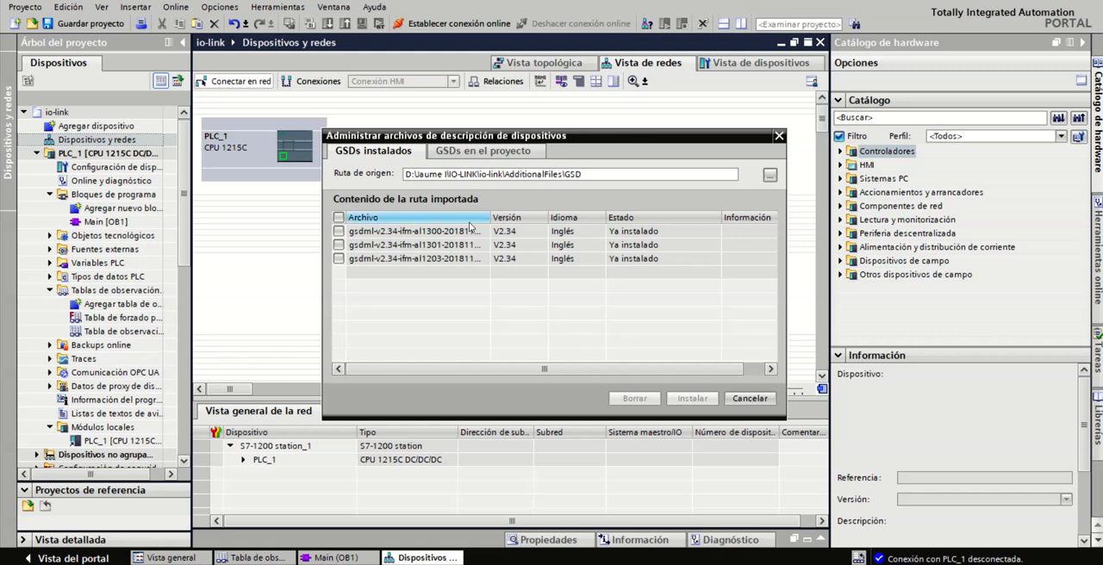
pyautogui.click(749, 399)
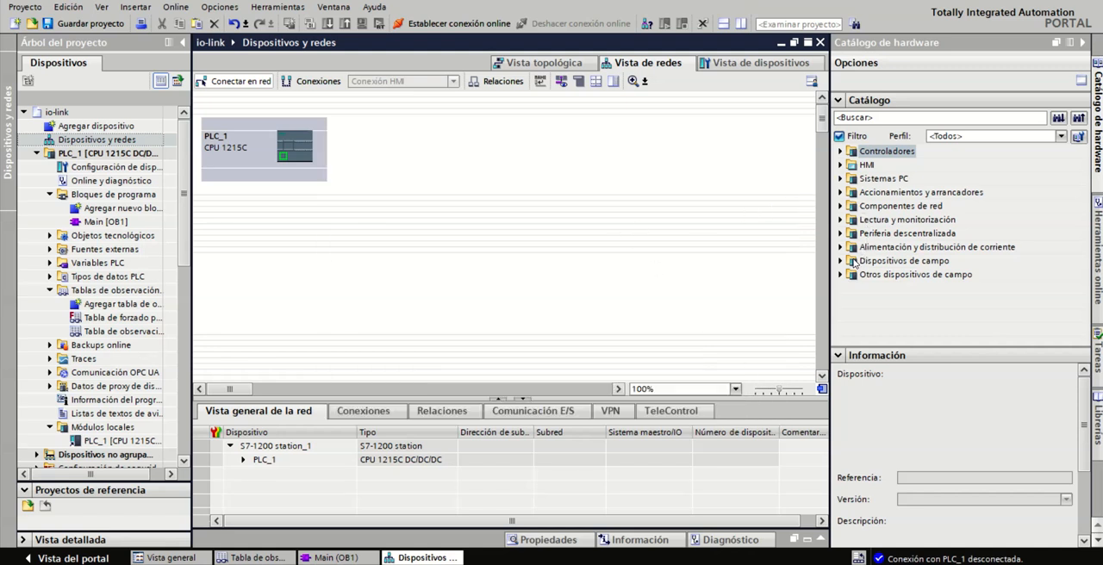
# Add the ifm electronic AL1301 from the PROFINET IO I/O field devices to the network view and assign it to PLC_1.Interfaz PROFINET_1
pyautogui.click(841, 275)
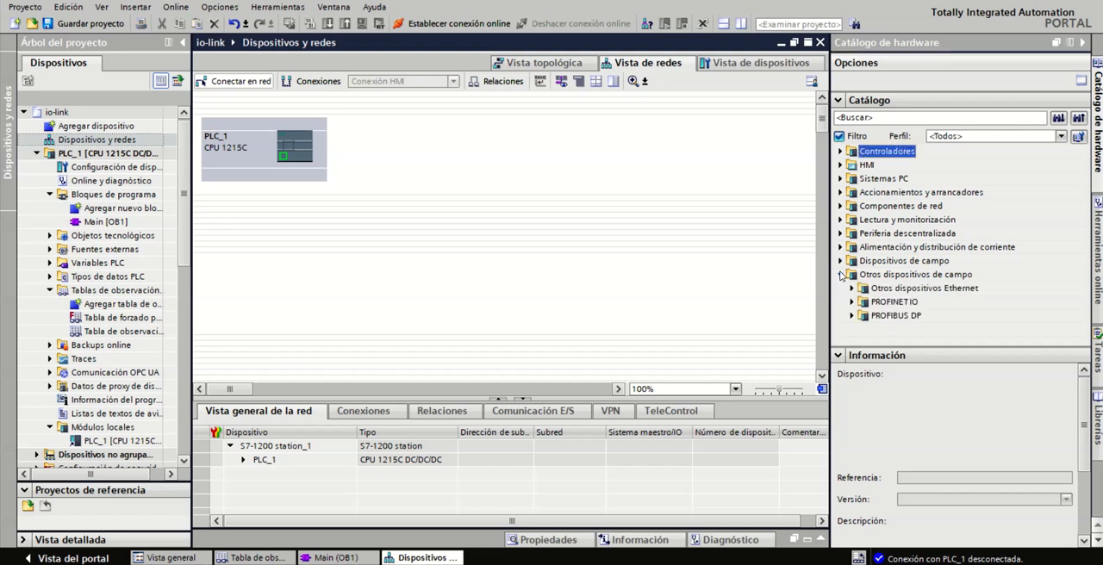
pyautogui.click(841, 261)
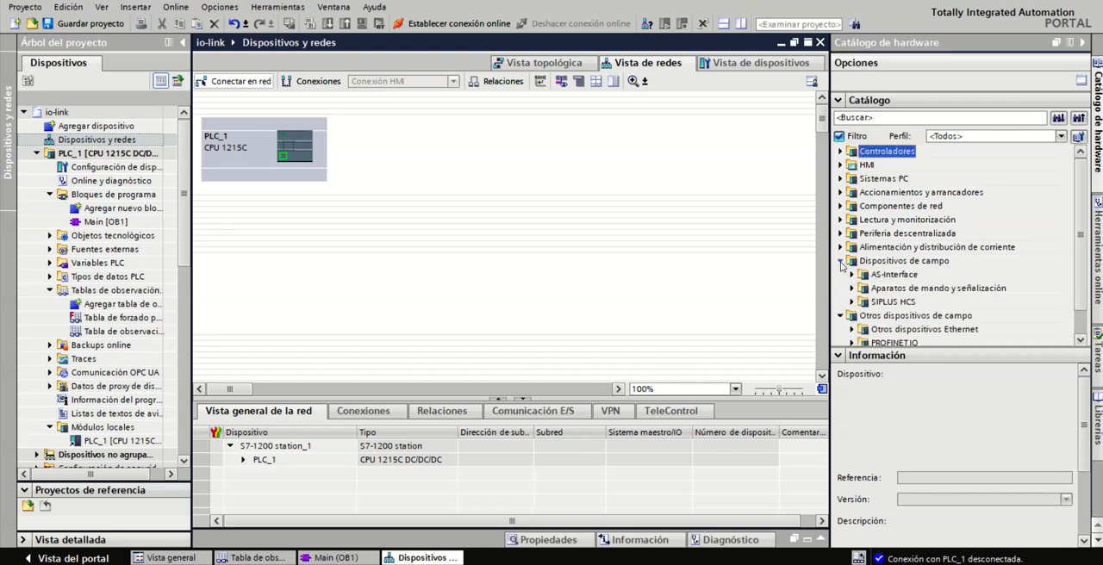
pyautogui.click(841, 261)
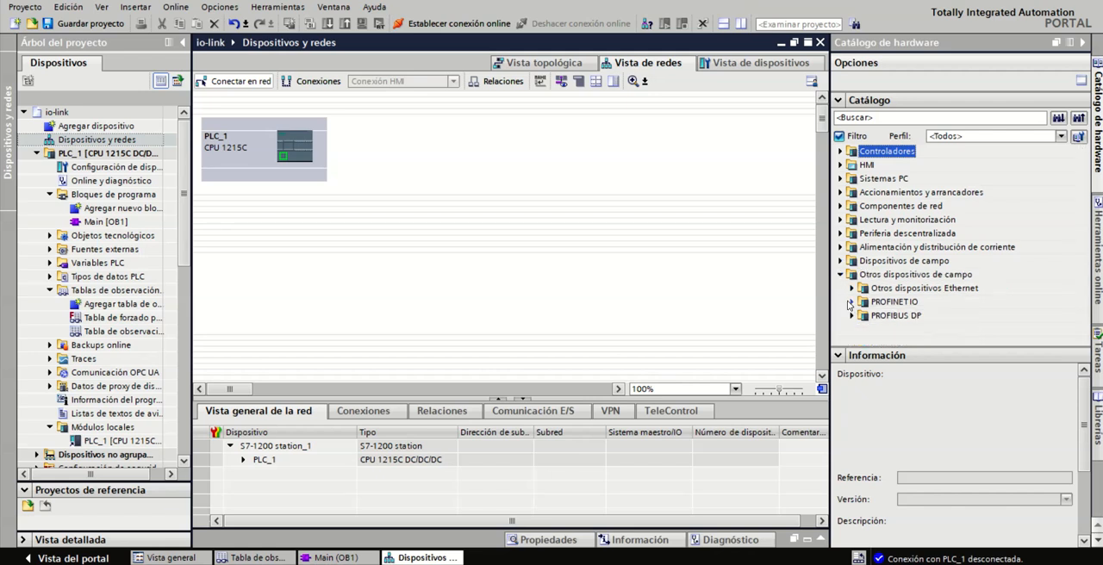
pyautogui.click(851, 302)
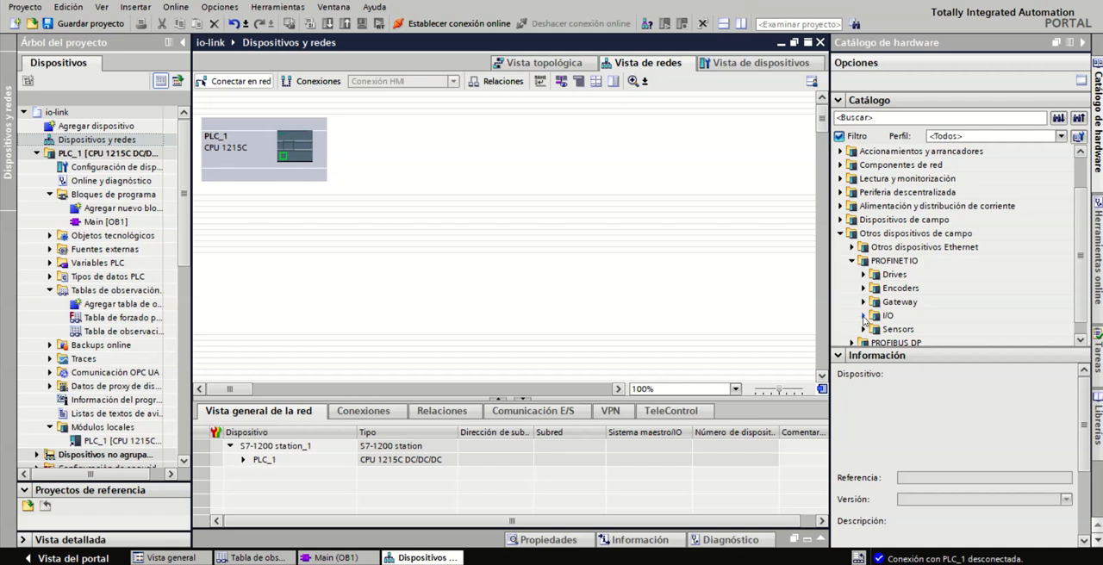
pyautogui.click(863, 316)
pyautogui.click(875, 289)
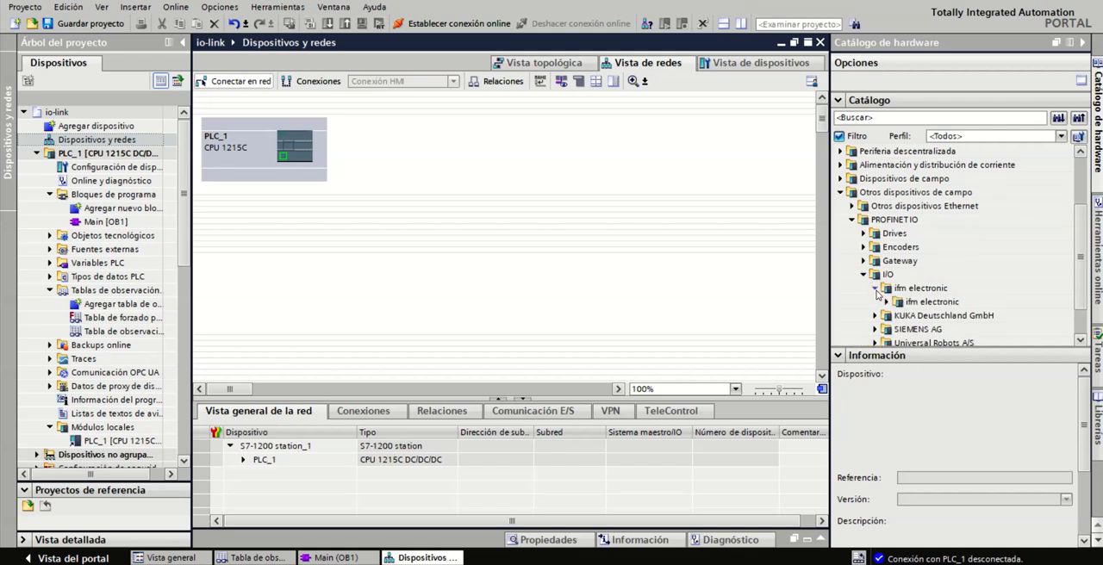
pyautogui.click(887, 289)
pyautogui.click(933, 329)
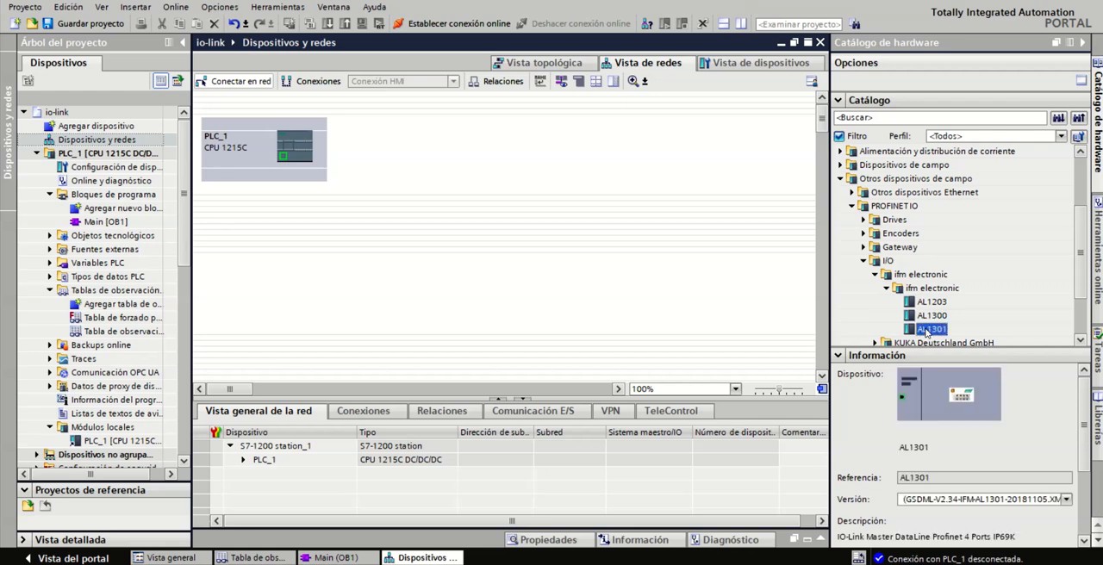
pyautogui.moveTo(936, 331); pyautogui.dragTo(545, 157)
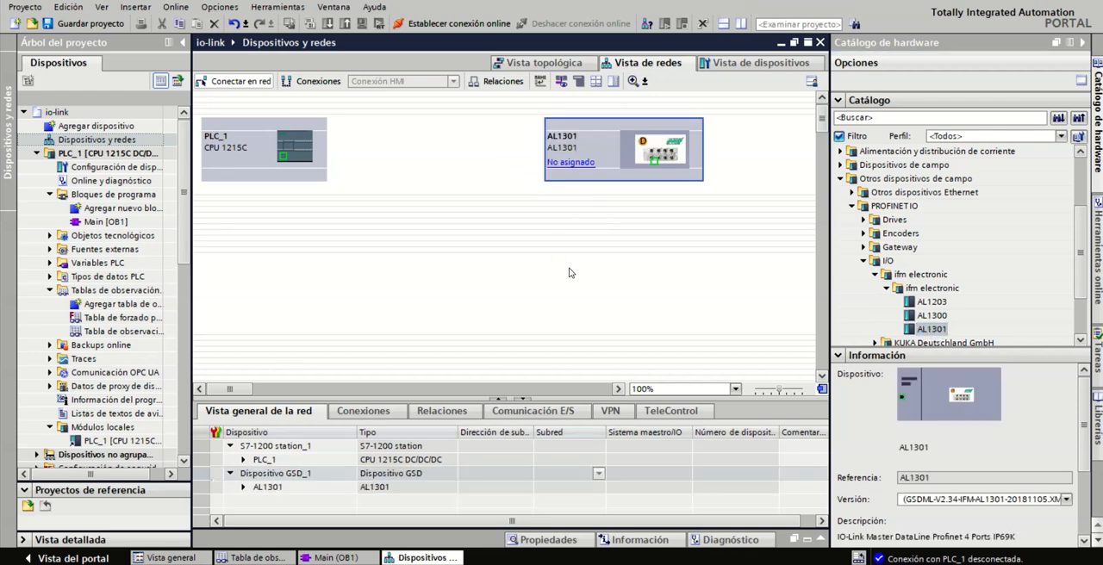
pyautogui.click(566, 164)
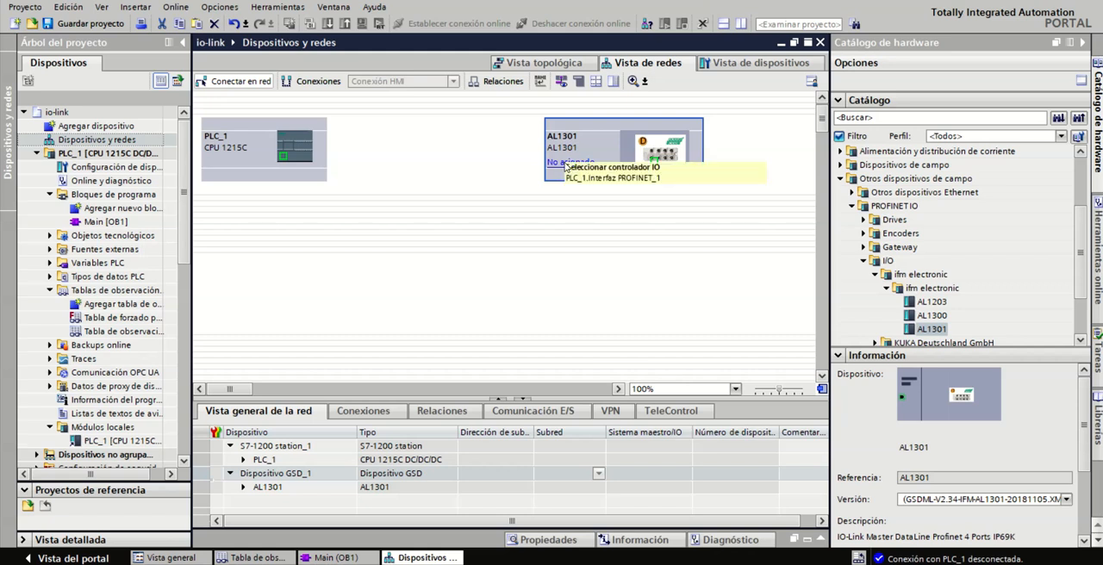
pyautogui.click(598, 179)
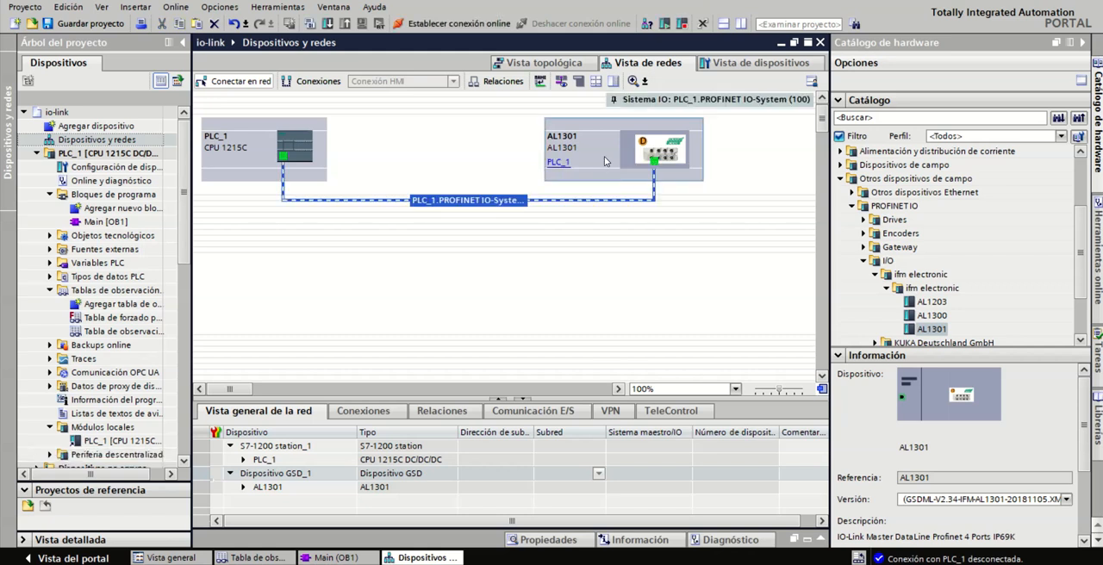
# Open the AL1301's PROFINET interface properties and set its IP address to 192.168.250.80
pyautogui.doubleClick(602, 148)
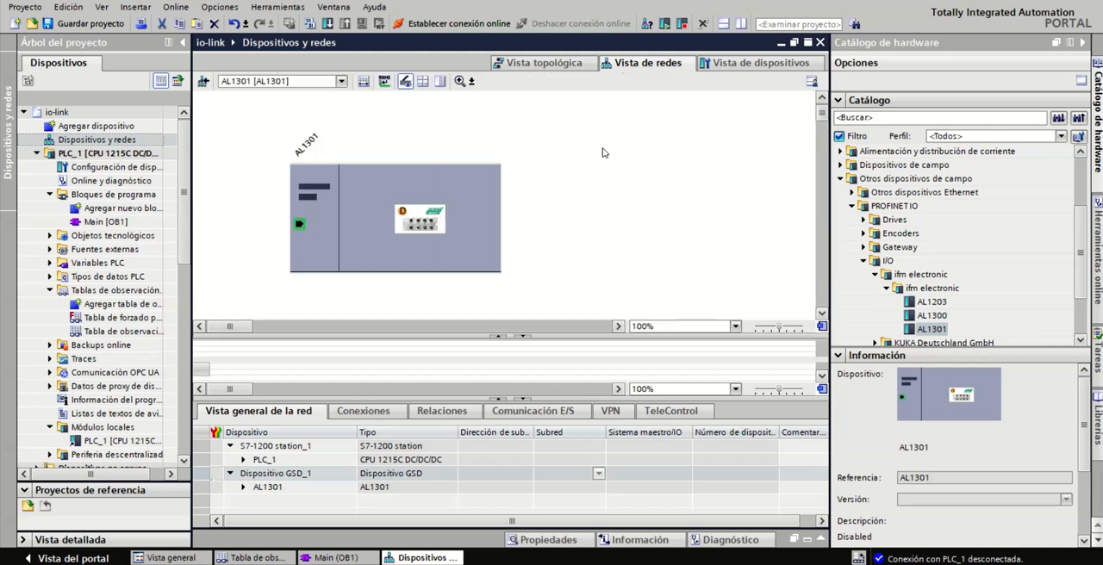
pyautogui.doubleClick(298, 225)
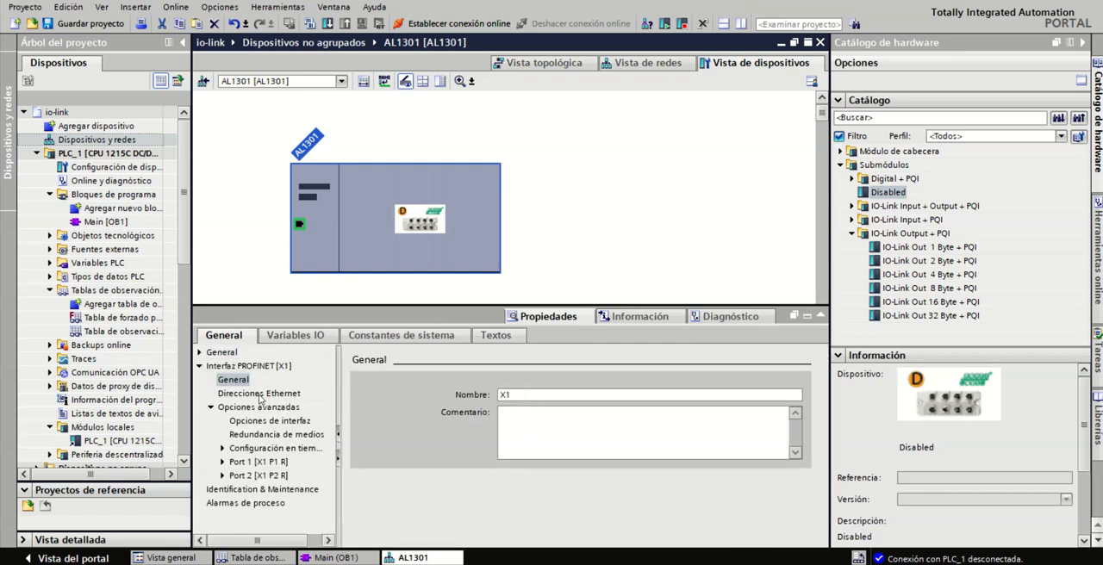
pyautogui.click(258, 394)
pyautogui.doubleClick(593, 483)
pyautogui.write('80')
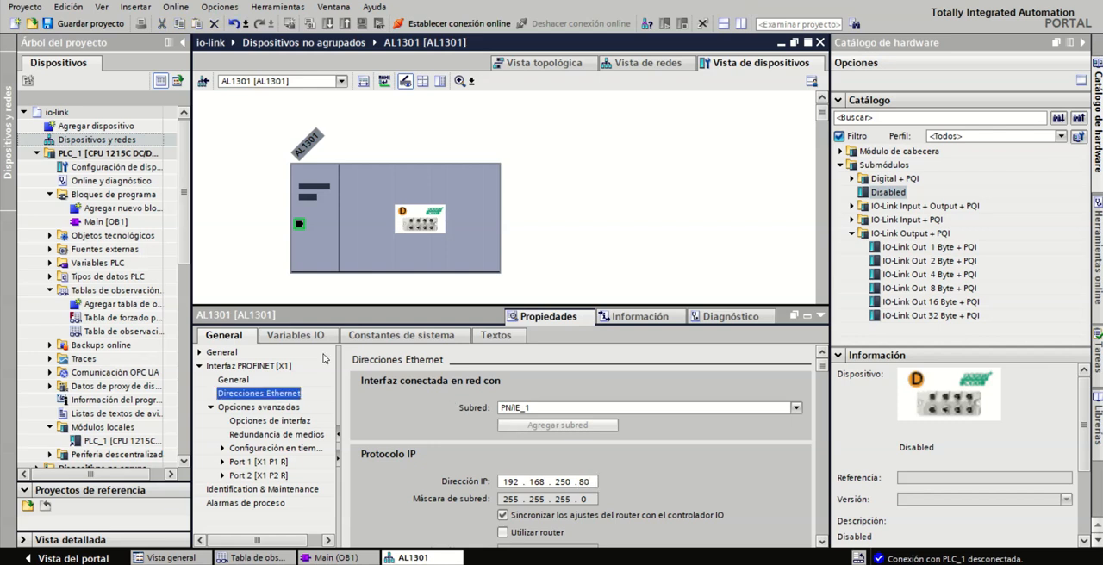
pyautogui.click(222, 352)
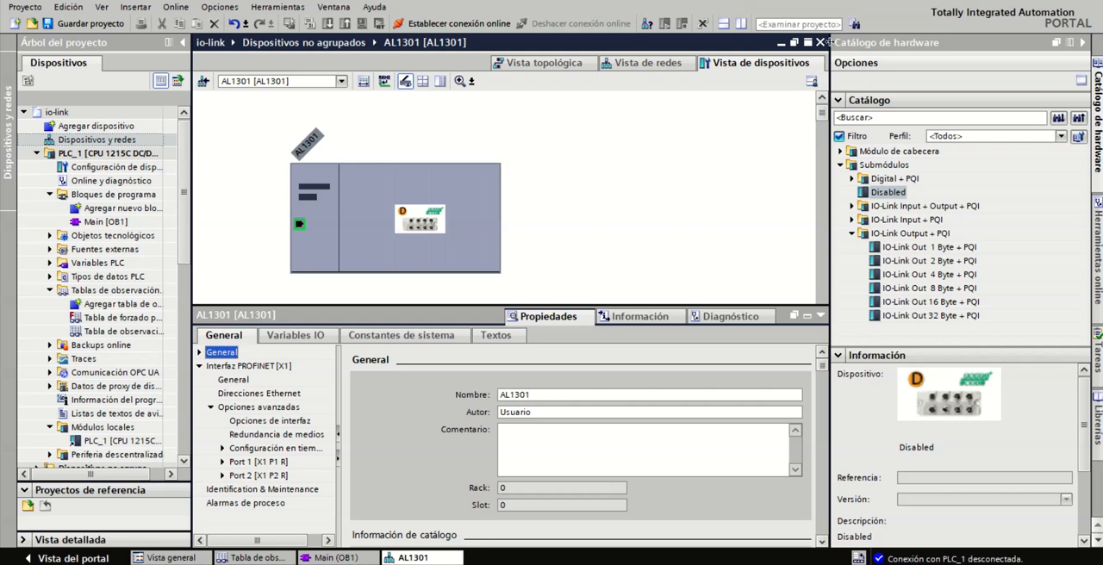
# Close the device configuration and reopen the AL1301's device view from the project's Dispositivos y redes
pyautogui.click(821, 43)
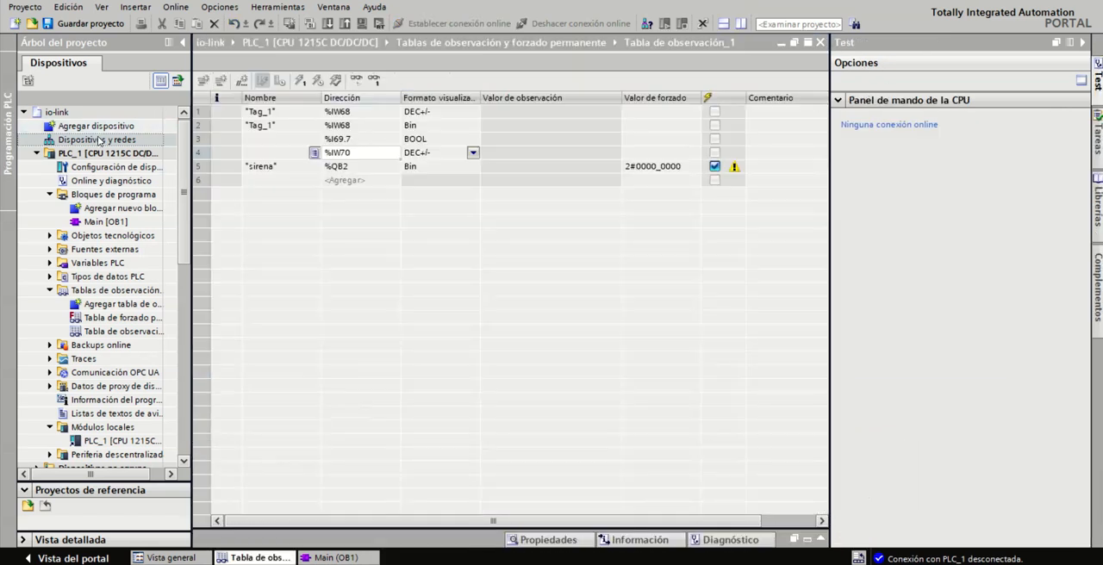
pyautogui.doubleClick(100, 139)
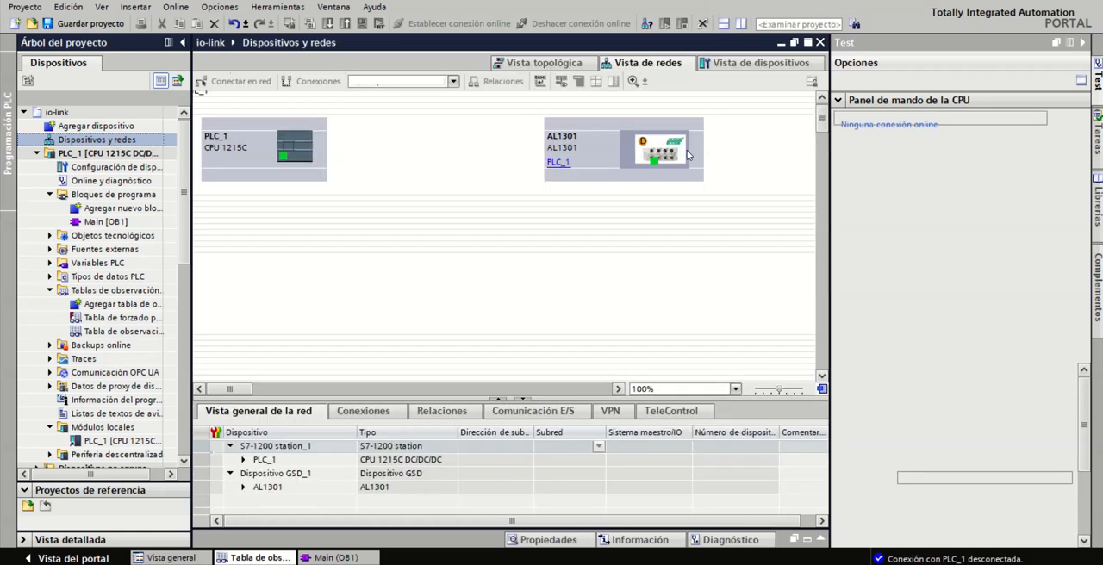
pyautogui.click(653, 152)
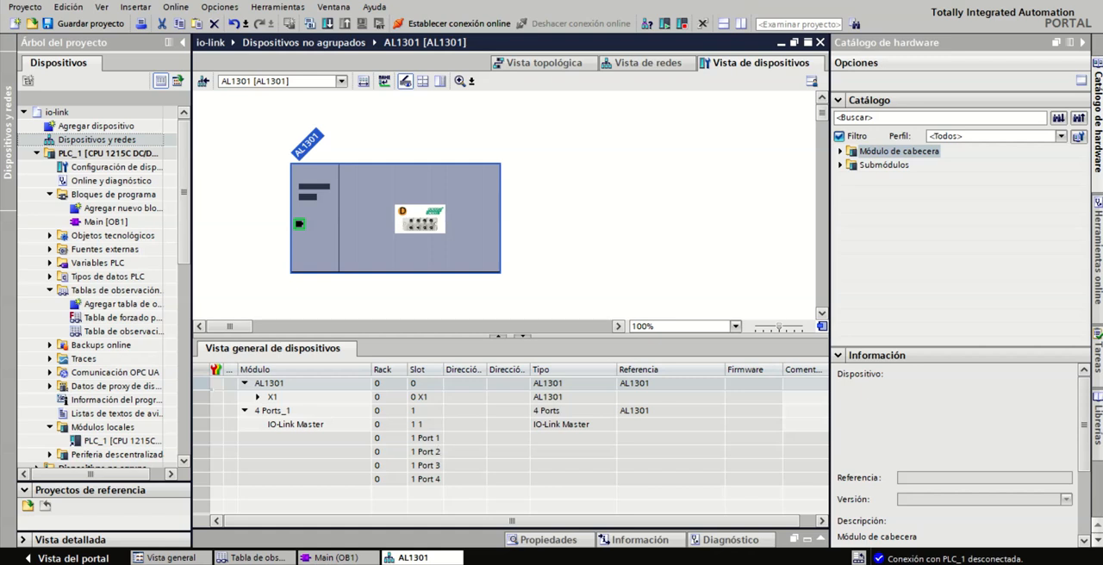
# Switch to the PDF reader, examine the sensor's input process data layout in the ifm-0002B1 document, and return to TIA Portal
pyautogui.click(533, 564)
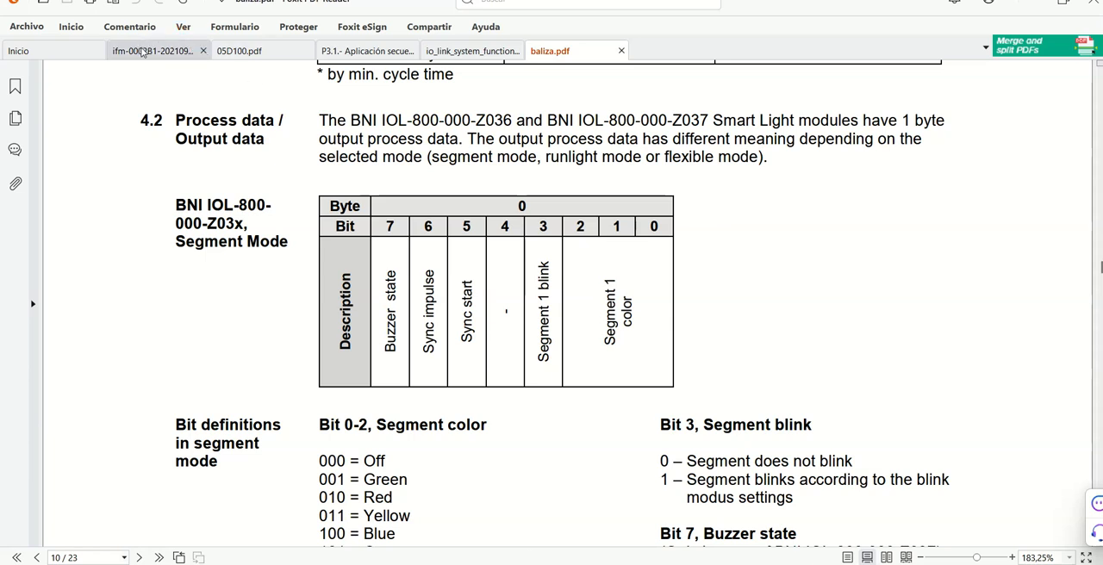
pyautogui.click(146, 50)
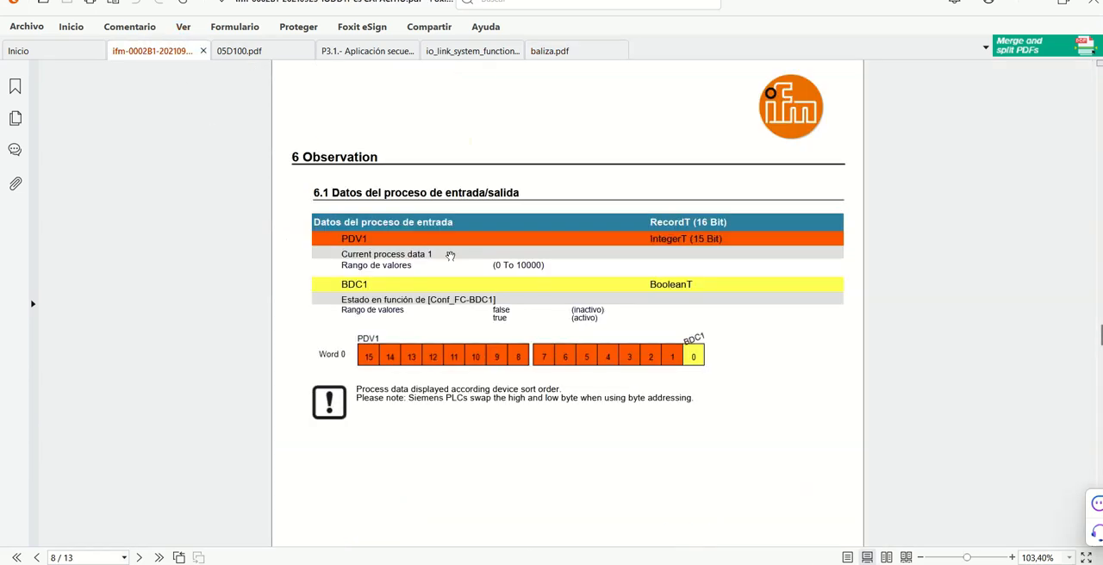
pyautogui.scroll(10, 695, 285)
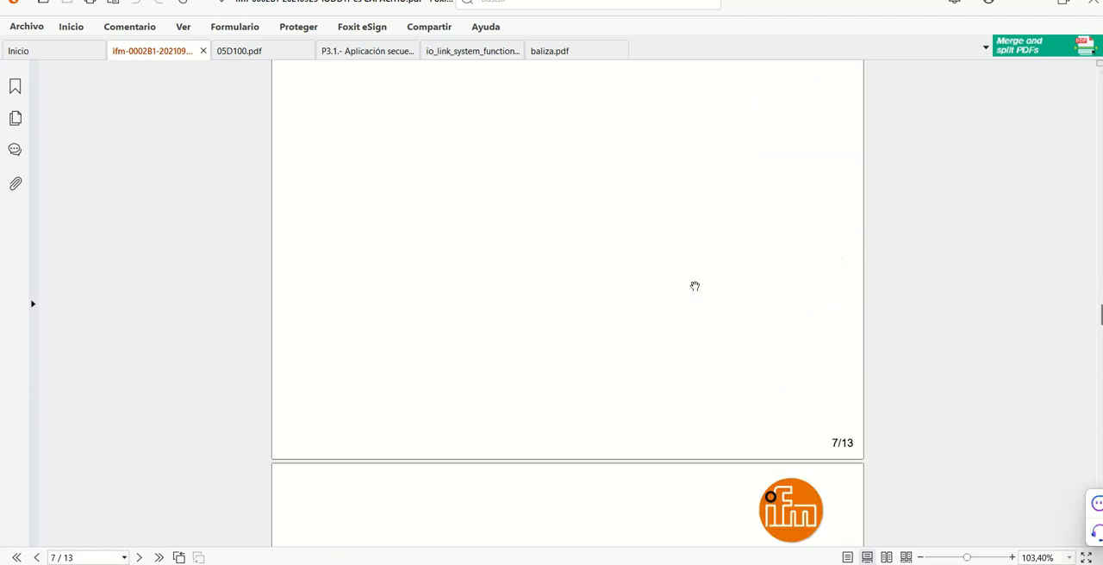
pyautogui.scroll(-10, 694, 285)
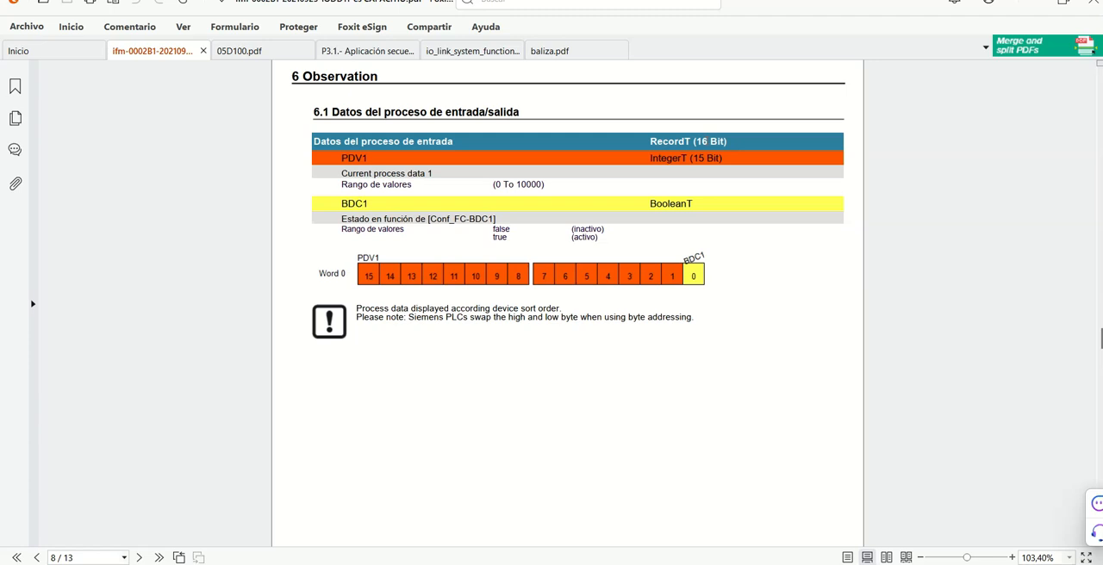
pyautogui.hotkey('alt', 'Tab')
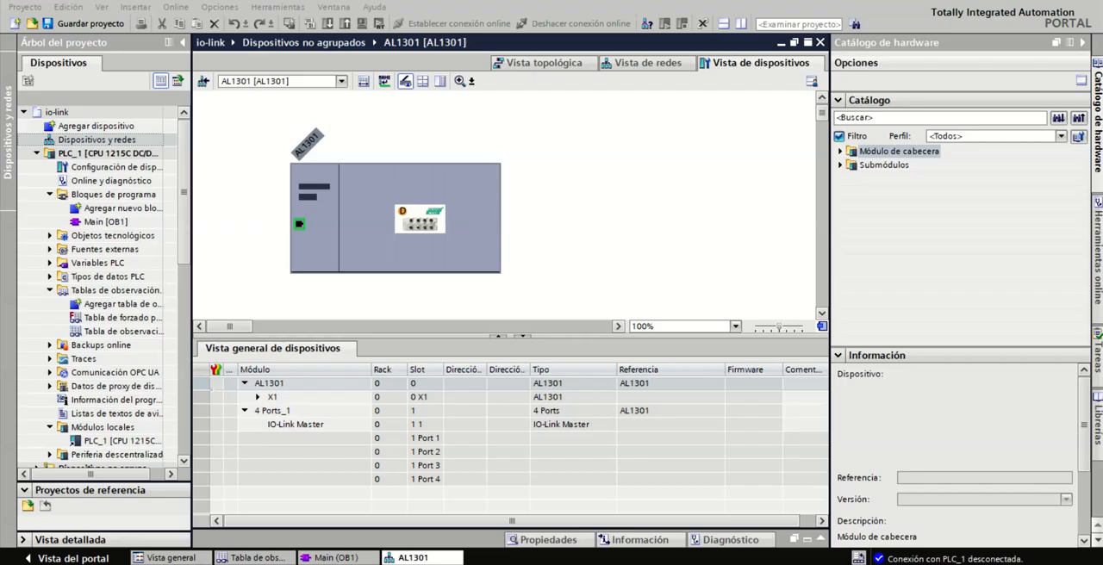
# Add the IO-Link In 2 Byte + PQI submodule to Port 1 of the AL1301
pyautogui.click(840, 165)
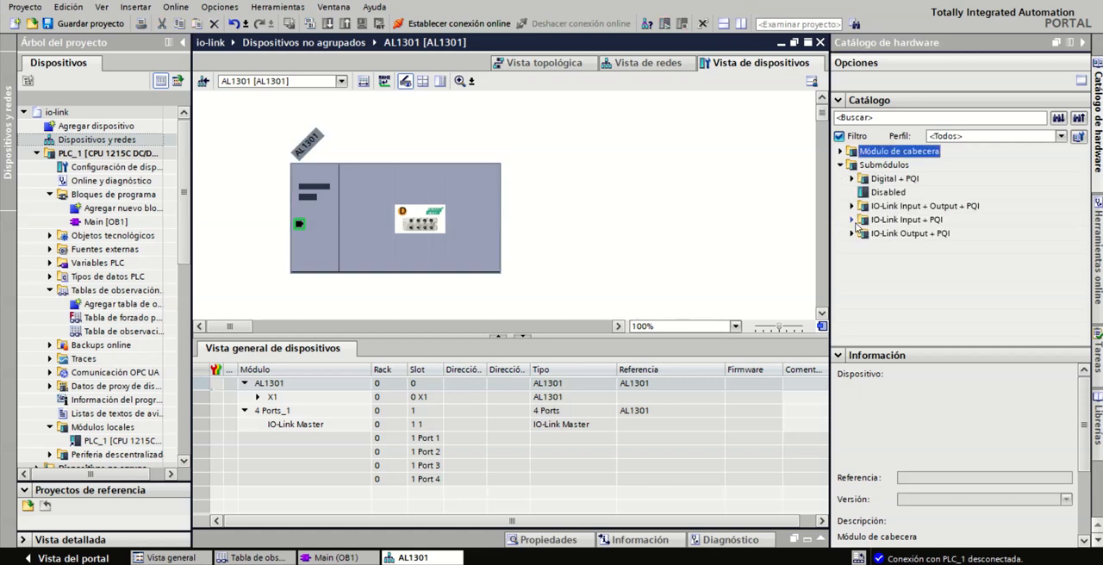
pyautogui.click(851, 220)
pyautogui.click(906, 247)
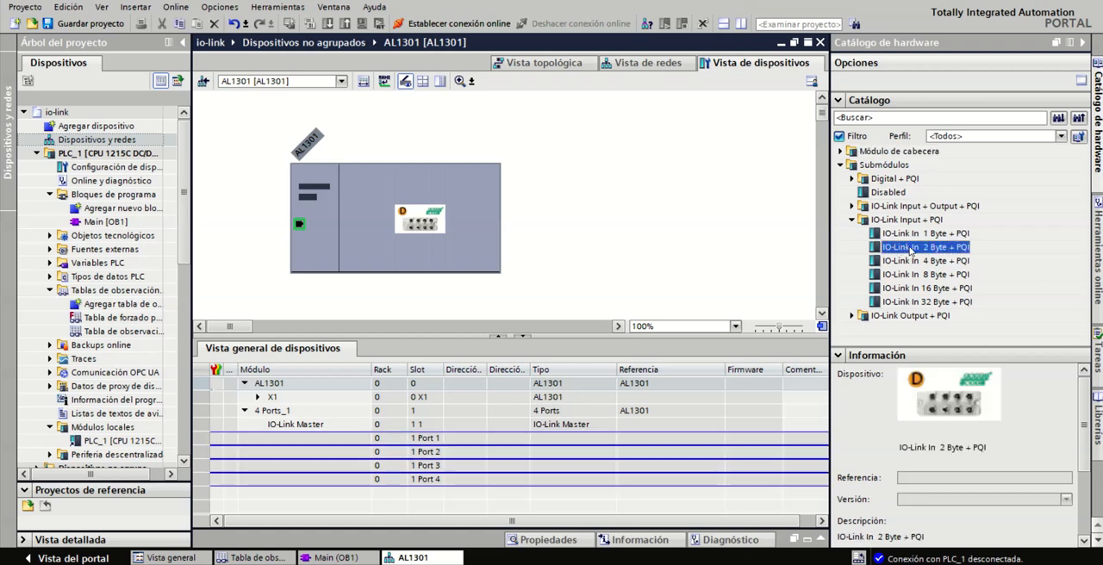
pyautogui.moveTo(830, 252); pyautogui.dragTo(293, 439)
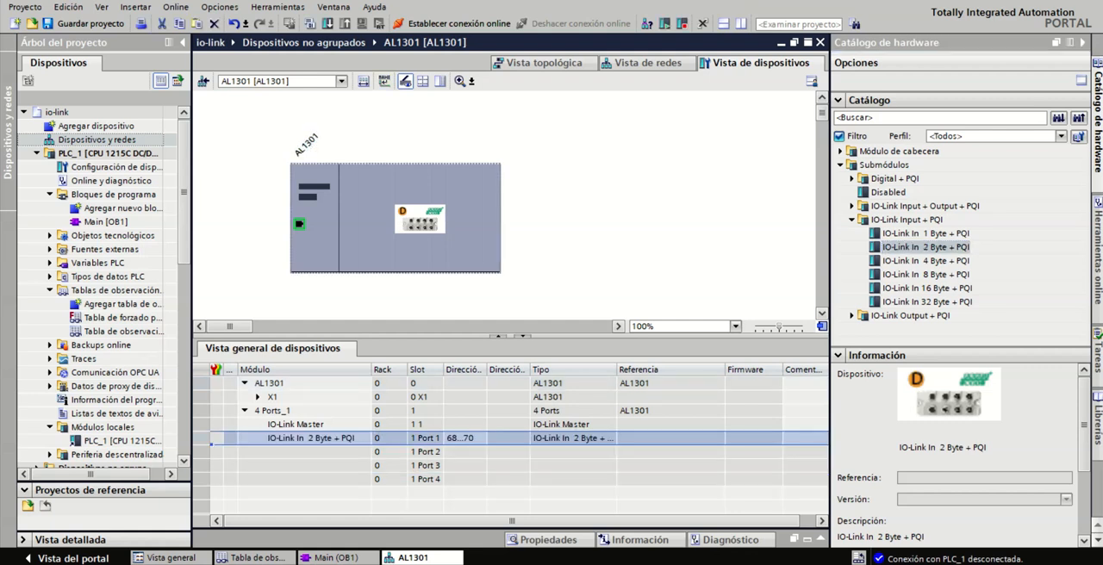
# Switch to the PDF reader, read the PQI explanation in the IO-Link system manual, then return to TIA Portal and widen the Tipo column
pyautogui.click(535, 478)
pyautogui.click(457, 52)
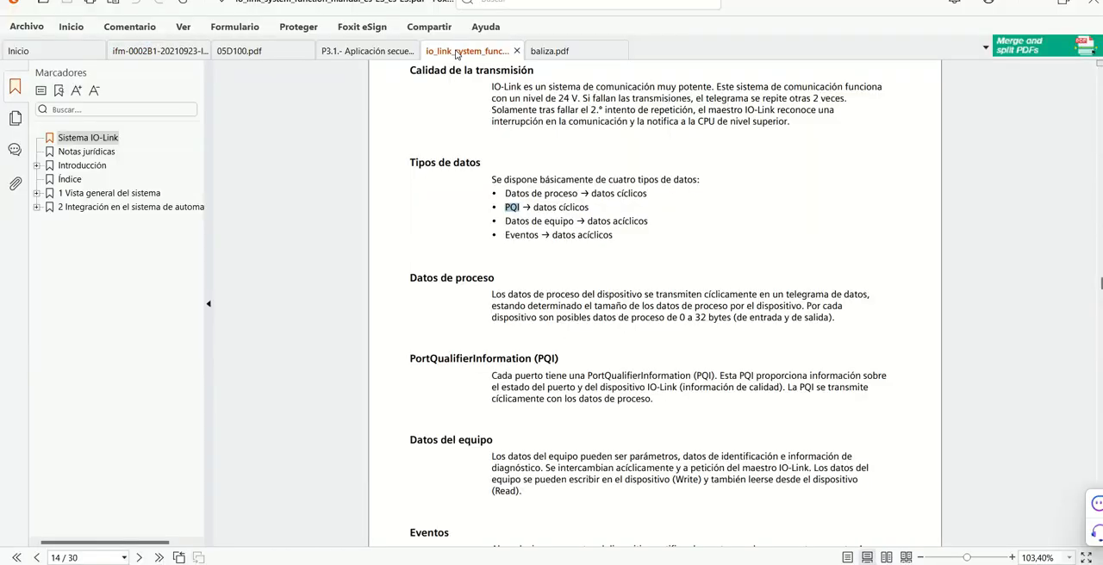
pyautogui.click(1012, 558)
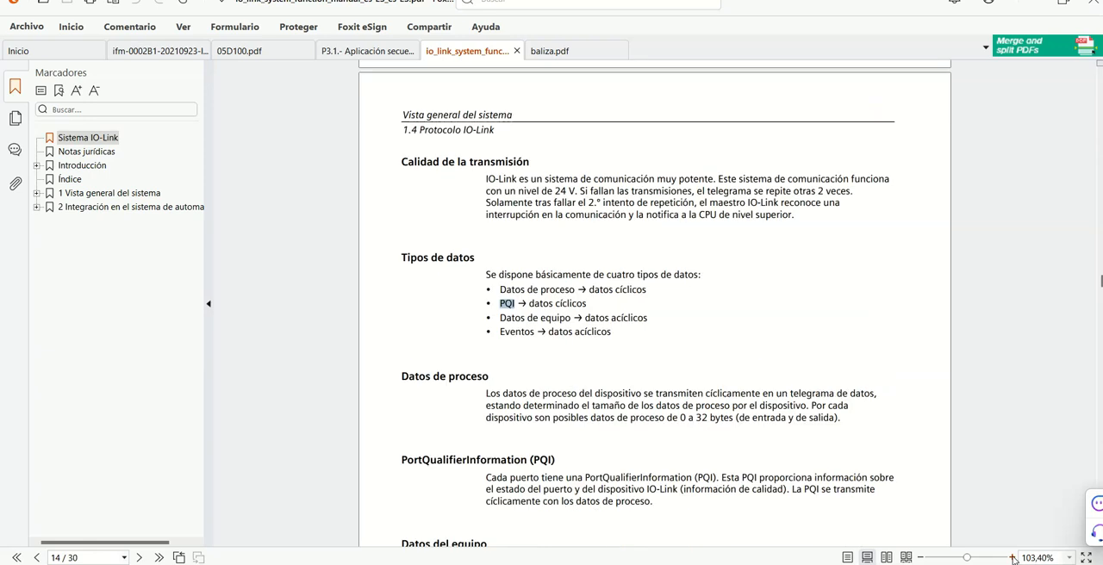
pyautogui.click(1013, 558)
pyautogui.scroll(-1, 740, 414)
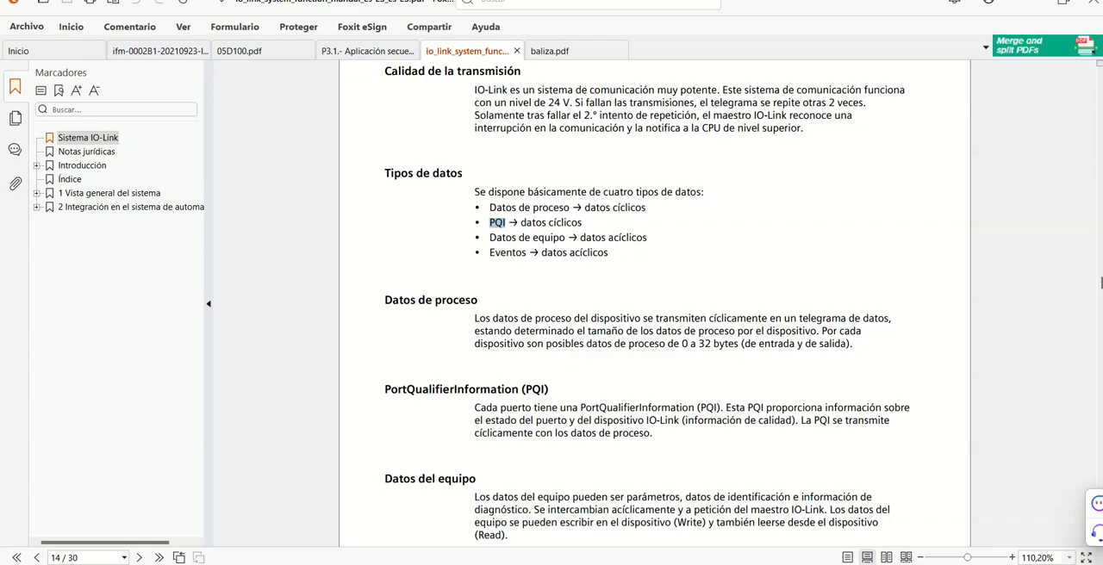
pyautogui.click(510, 563)
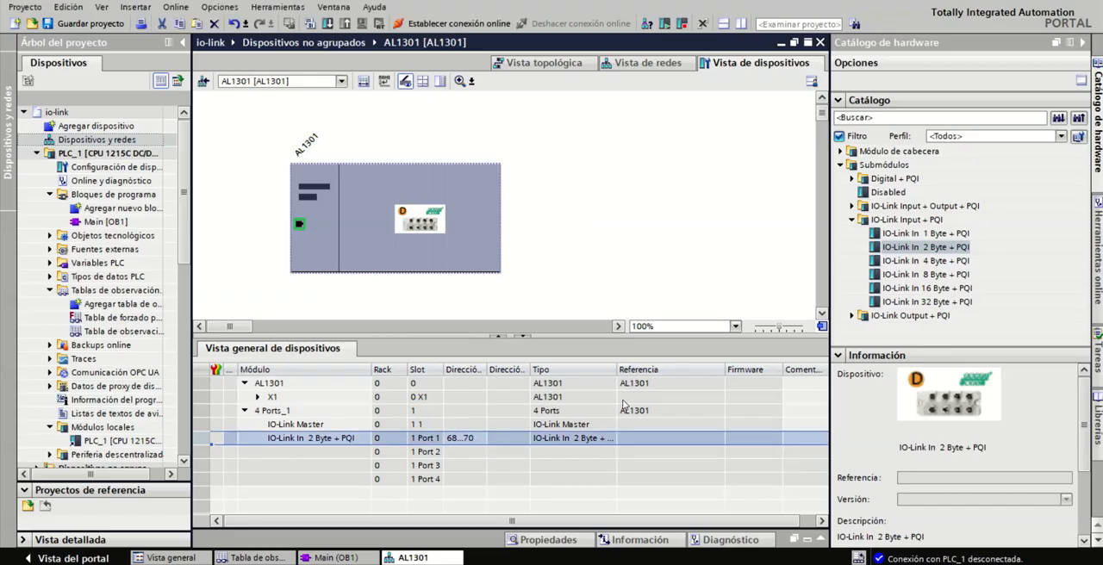
pyautogui.moveTo(618, 369); pyautogui.dragTo(655, 370)
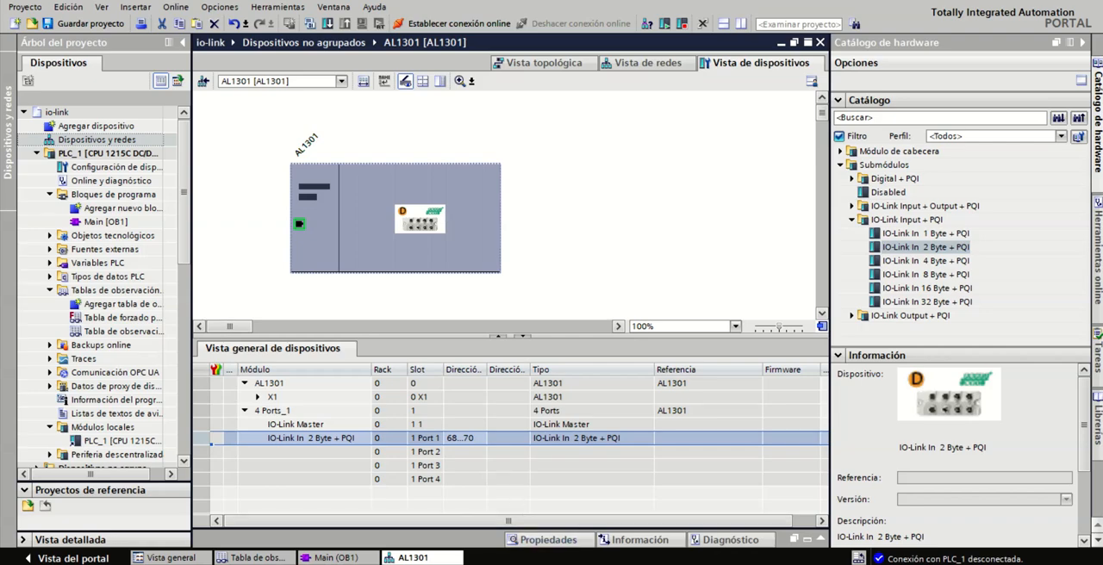
# Switch to the PDF reader, examine the process data length and segment mode bit layout in baliza.pdf, and return to TIA Portal
pyautogui.click(483, 500)
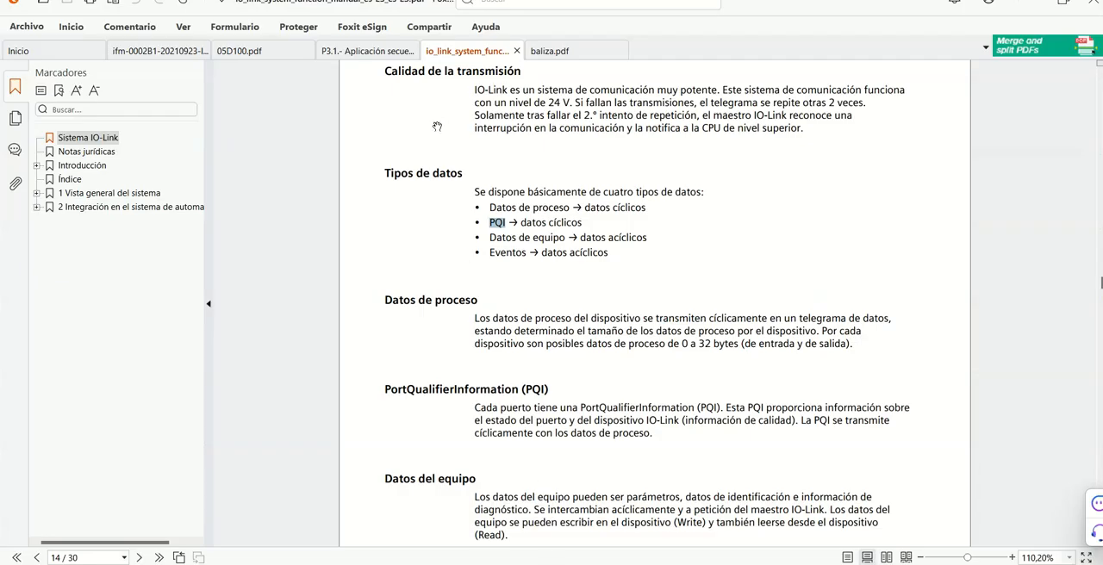
pyautogui.click(550, 52)
pyautogui.scroll(3, 517, 311)
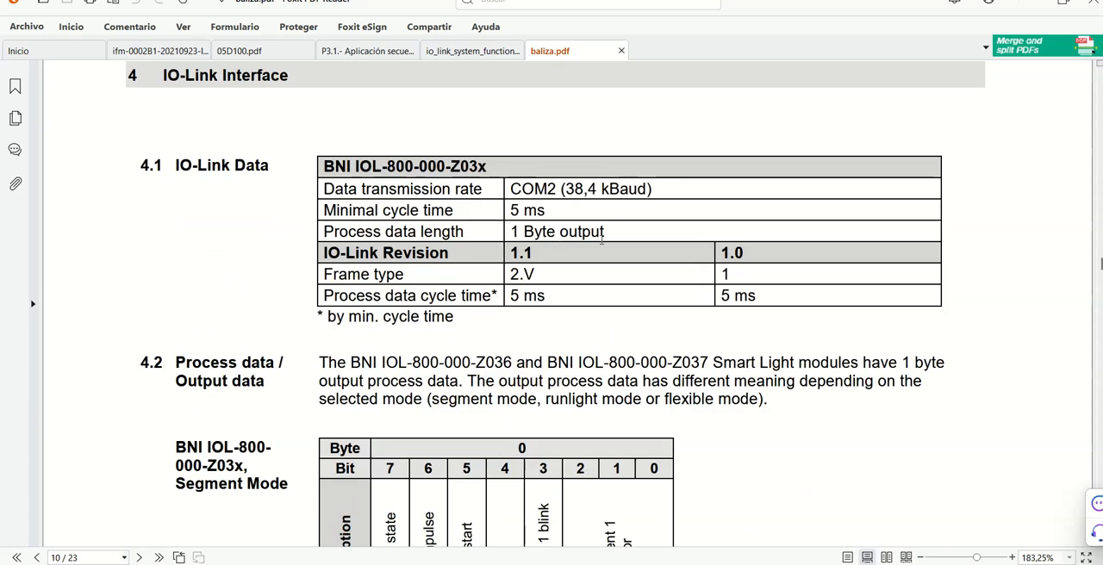
pyautogui.scroll(-2, 602, 237)
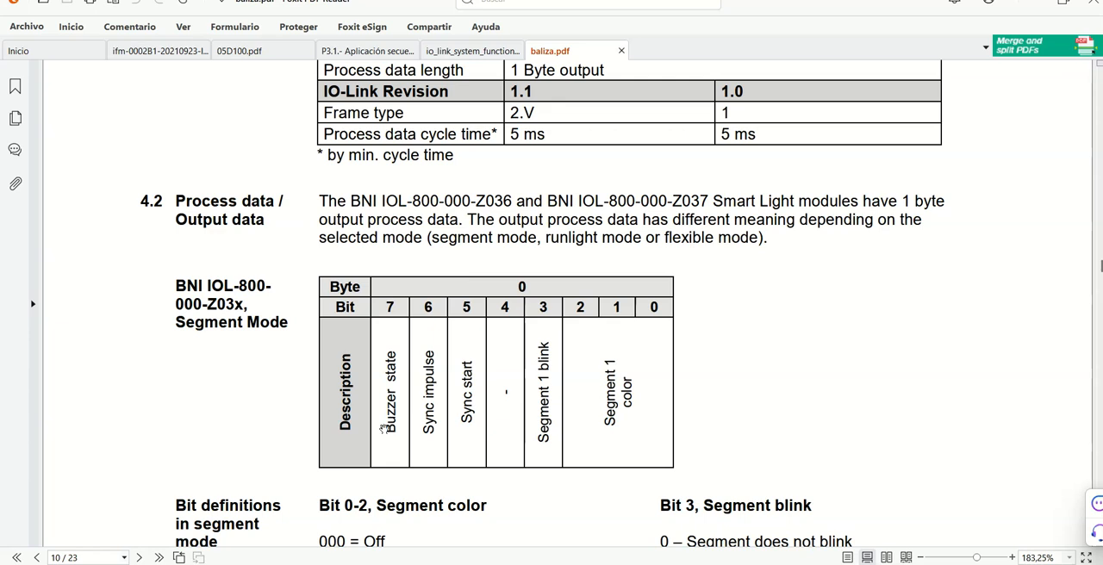
pyautogui.scroll(-1, 596, 336)
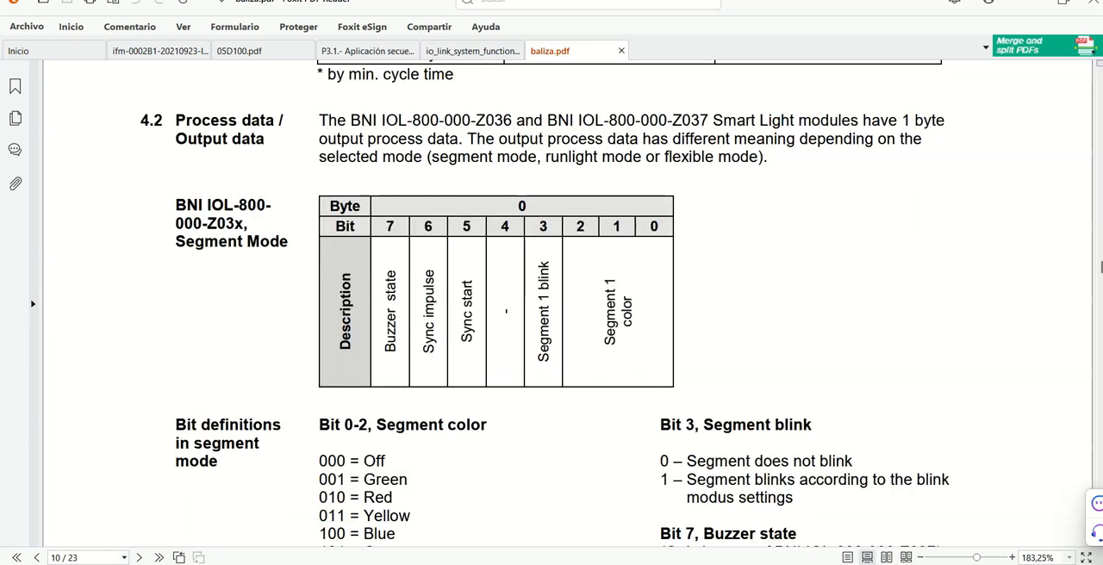
pyautogui.click(603, 564)
# Add the IO-Link Out 1 Byte + PQI submodule to Port 2 and widen the Dirección I and Dirección Q columns
pyautogui.click(852, 220)
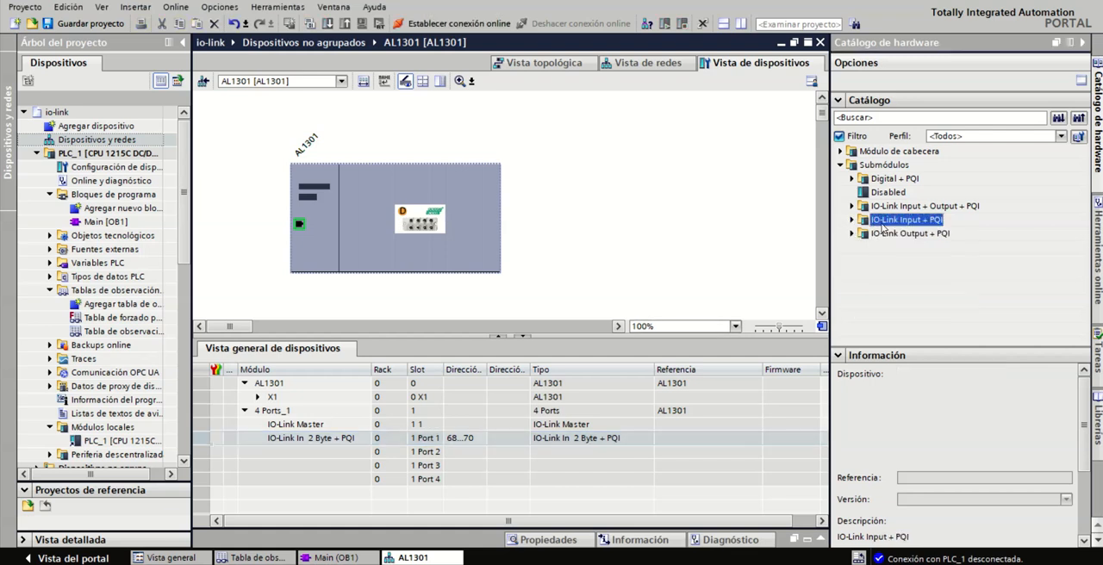
pyautogui.click(853, 234)
pyautogui.click(917, 250)
pyautogui.moveTo(917, 247); pyautogui.dragTo(386, 461)
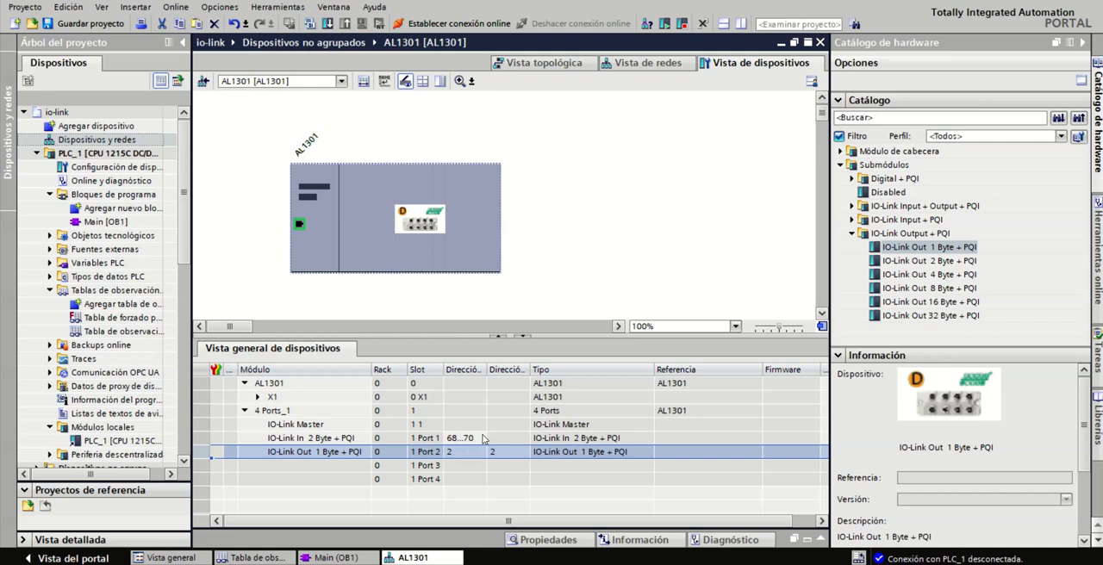
pyautogui.moveTo(530, 372); pyautogui.dragTo(565, 372)
pyautogui.moveTo(490, 371); pyautogui.dragTo(505, 372)
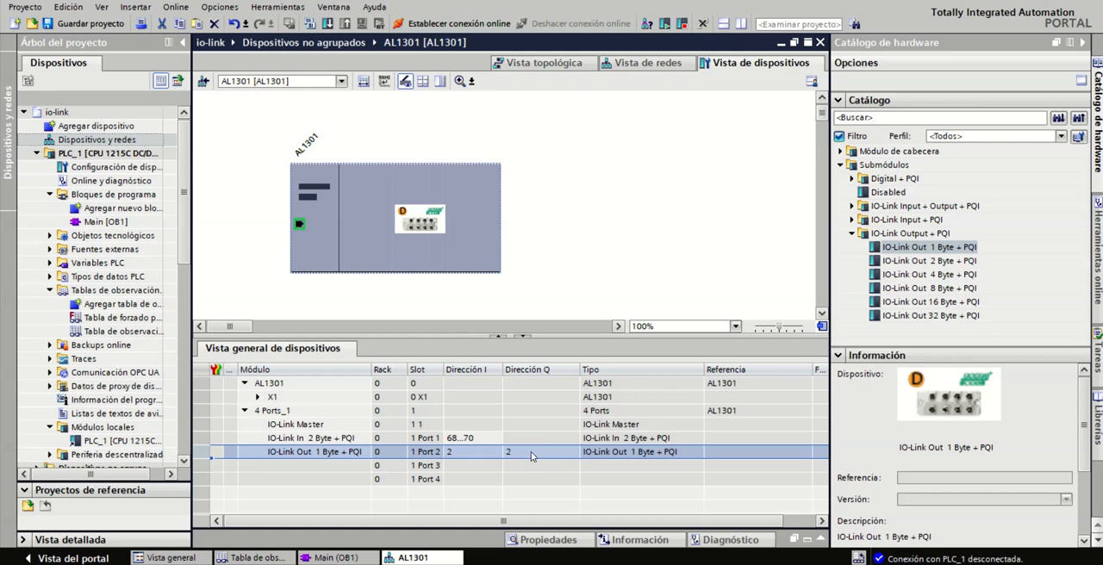
# Assign the Disabled submodule to Port 3 and Port 4 of the AL1301
pyautogui.moveTo(871, 197); pyautogui.dragTo(318, 465)
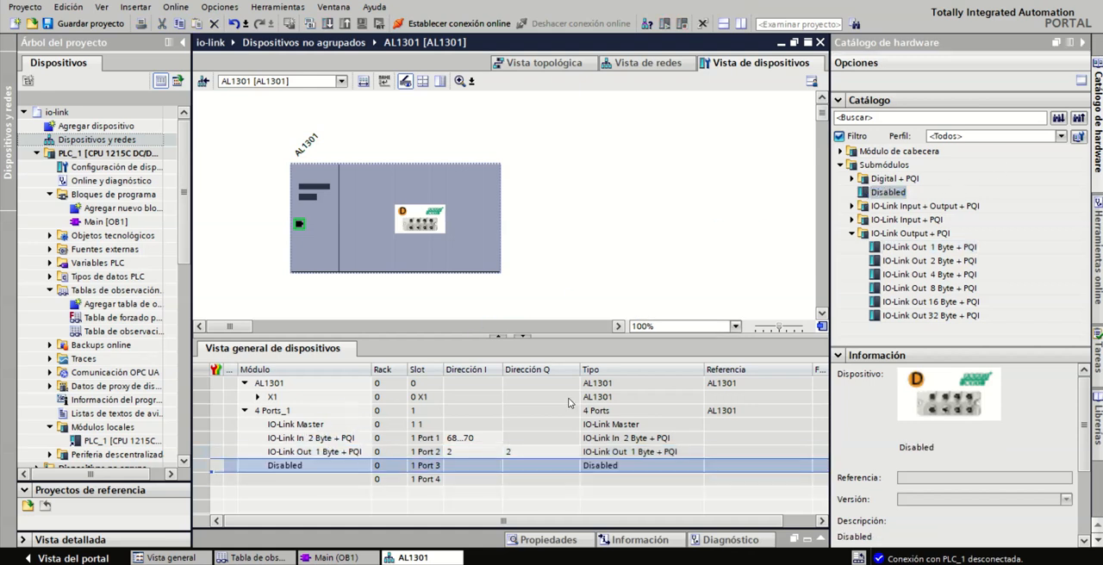
pyautogui.moveTo(880, 193); pyautogui.dragTo(396, 489)
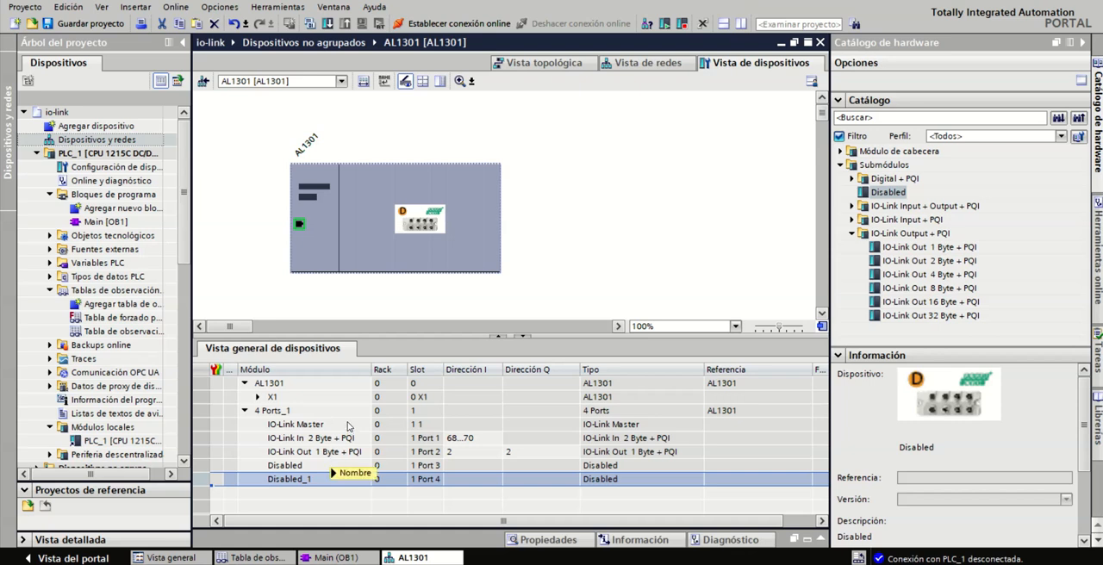
# Open PLC_1's device configuration, search for the CPU at 192.168.250.25, and download the hardware and software changes to it
pyautogui.doubleClick(117, 168)
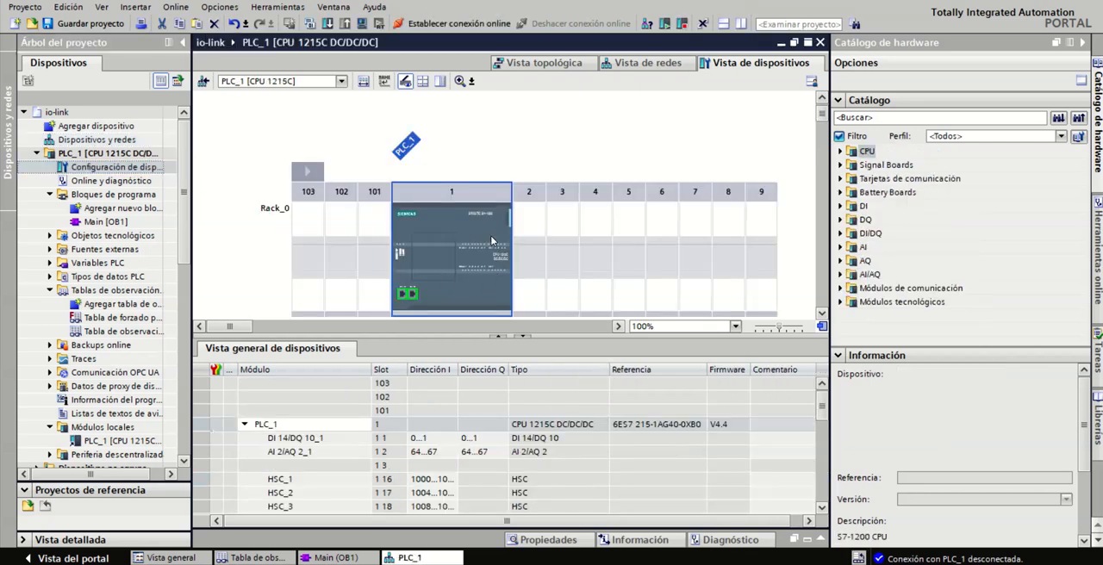
pyautogui.rightClick(491, 237)
pyautogui.moveTo(590, 371)
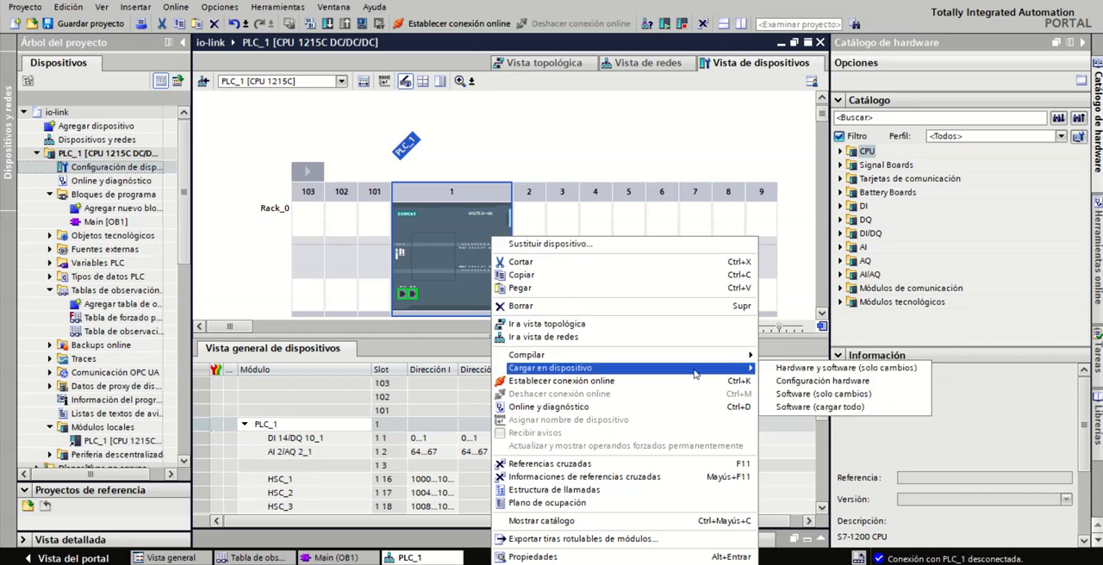
pyautogui.click(806, 369)
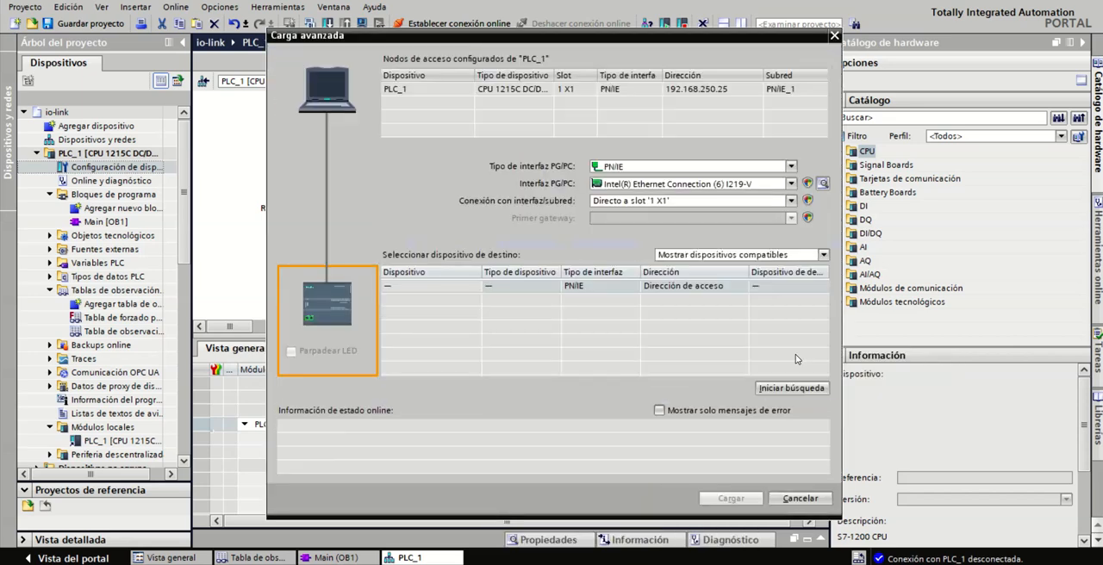
pyautogui.click(791, 388)
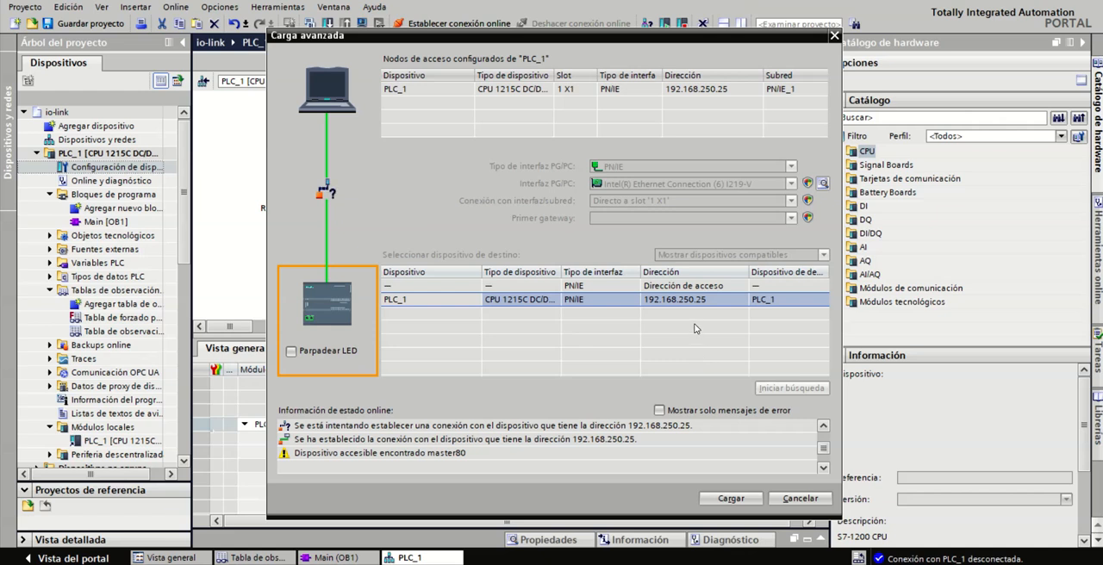
pyautogui.click(732, 498)
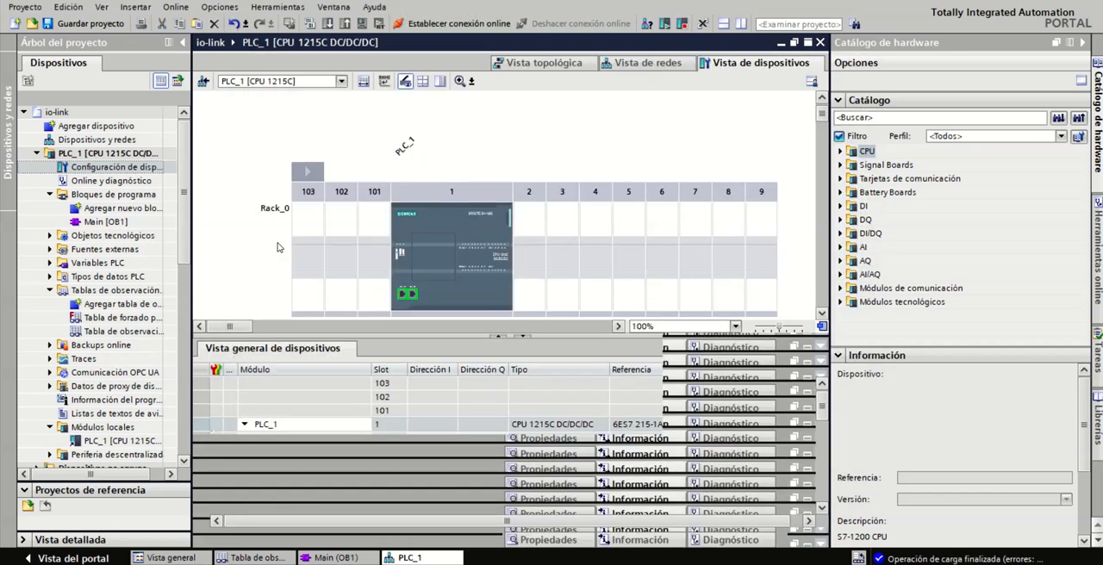
# Establish the online connection to PLC_1 and locate the AL1301 in the PROFINET IO system under its distributed I/O
pyautogui.click(437, 23)
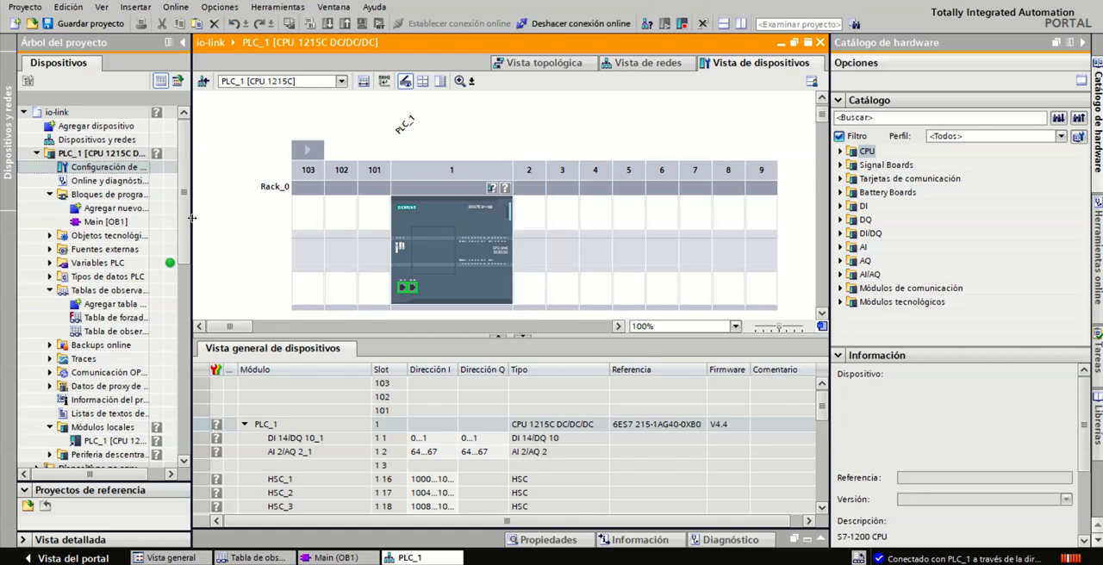
pyautogui.moveTo(184, 218); pyautogui.dragTo(187, 280)
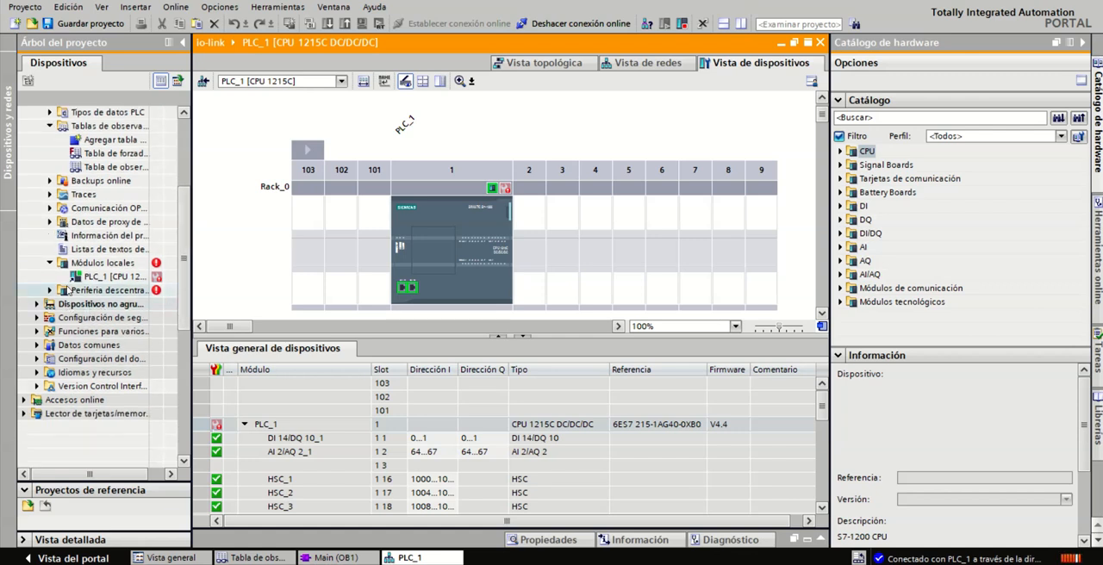
pyautogui.click(50, 290)
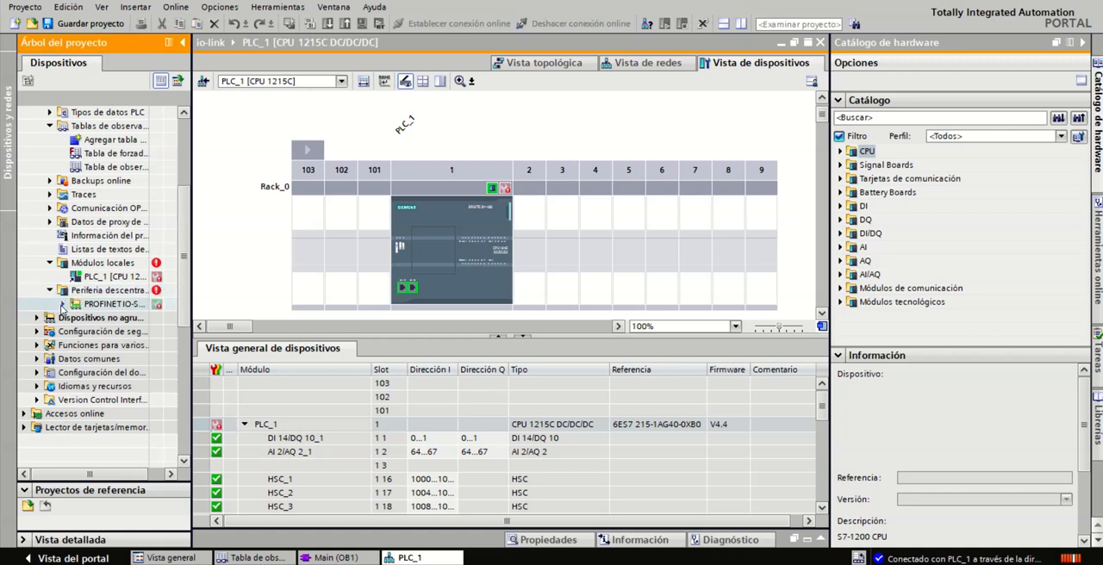
pyautogui.click(62, 305)
pyautogui.click(97, 319)
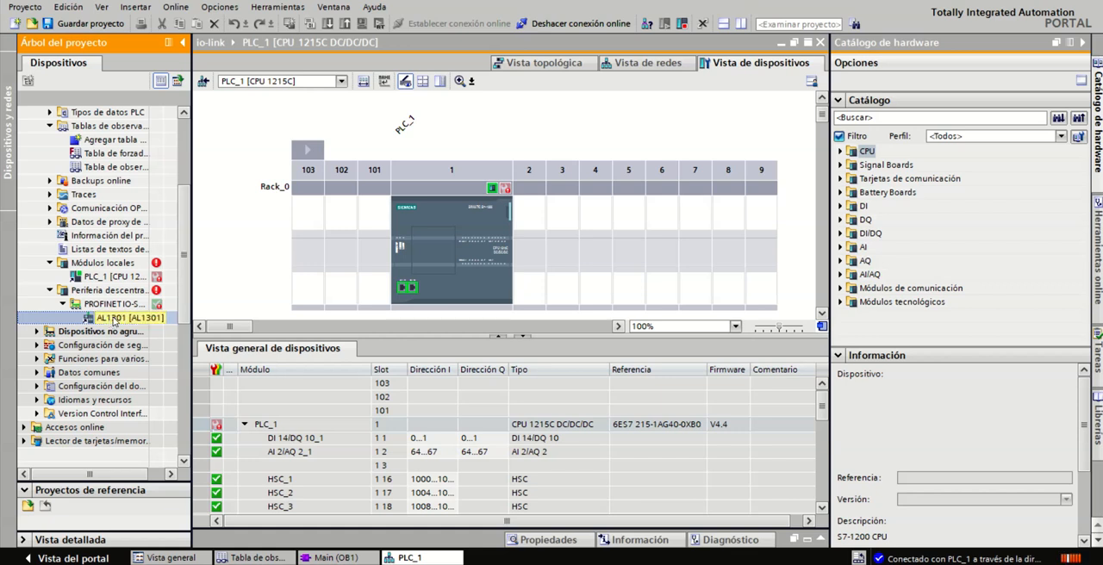
# Open Online y diagnóstico for the ungrouped AL1301 and display its function for assigning the PROFINET device name
pyautogui.click(37, 332)
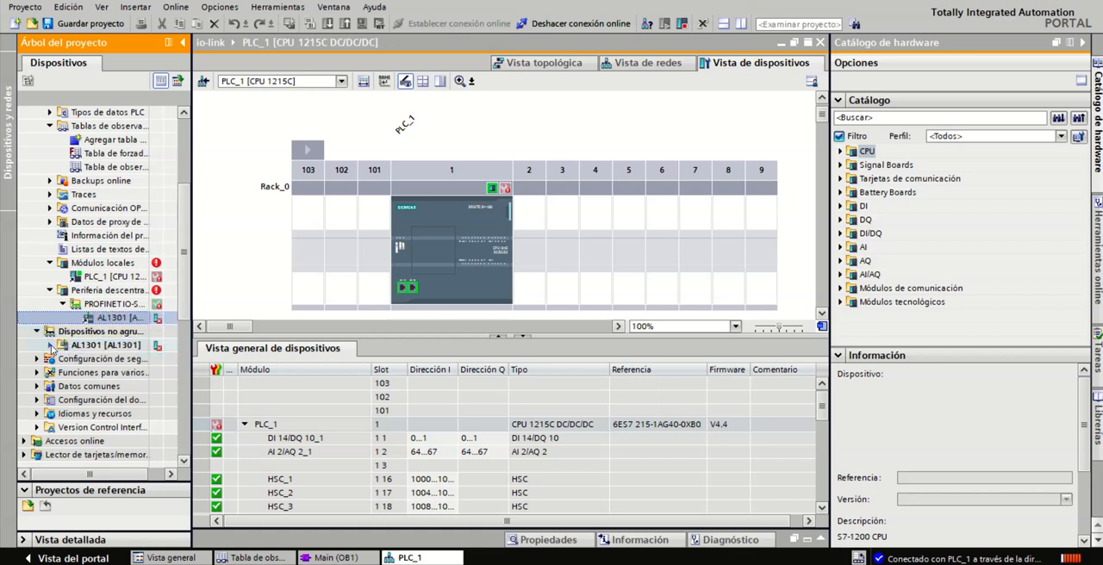
pyautogui.click(50, 345)
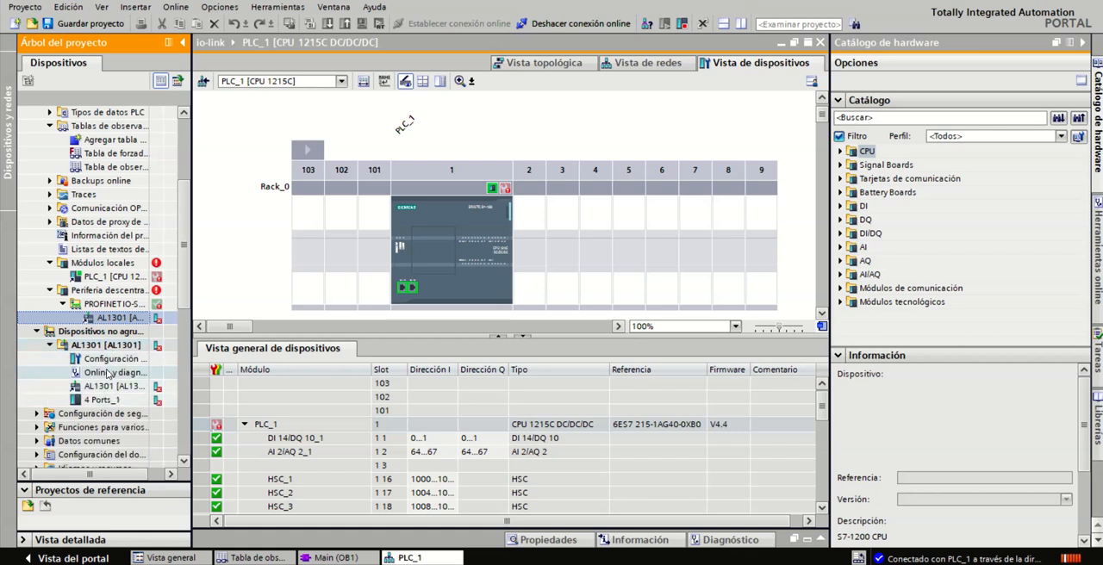
pyautogui.click(108, 372)
pyautogui.doubleClick(108, 372)
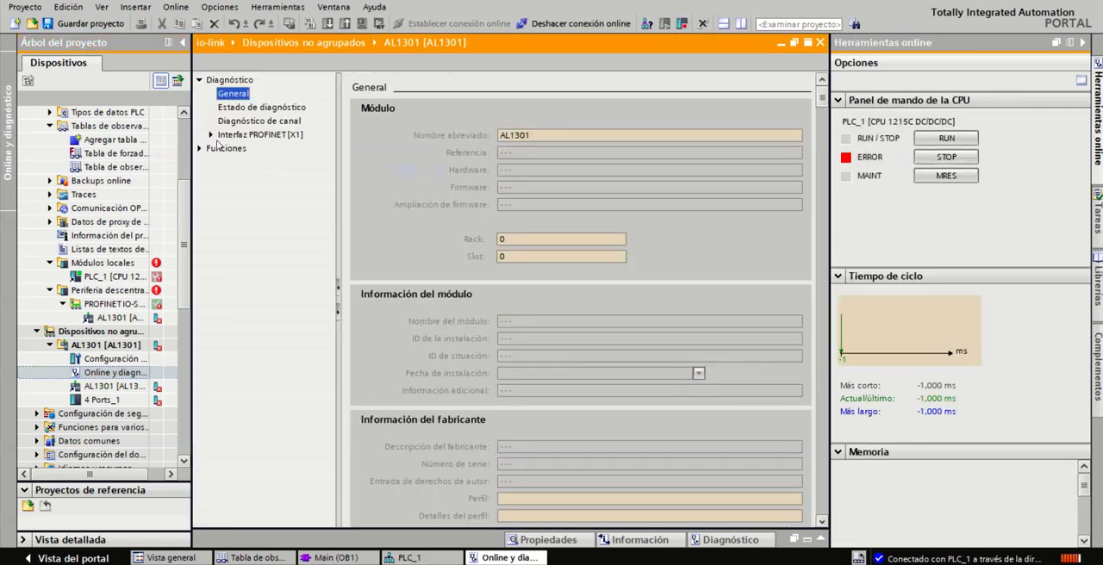
pyautogui.click(199, 148)
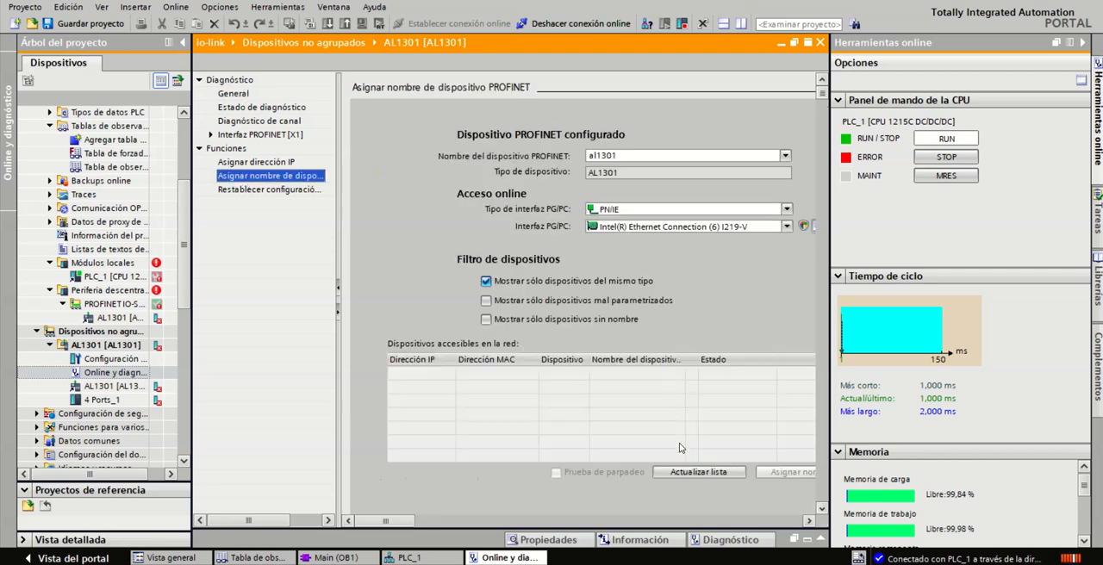
# Refresh the list of accessible devices and assign the PROFINET device name al1301 to the IO-Link master at 192.168.250.80
pyautogui.click(689, 472)
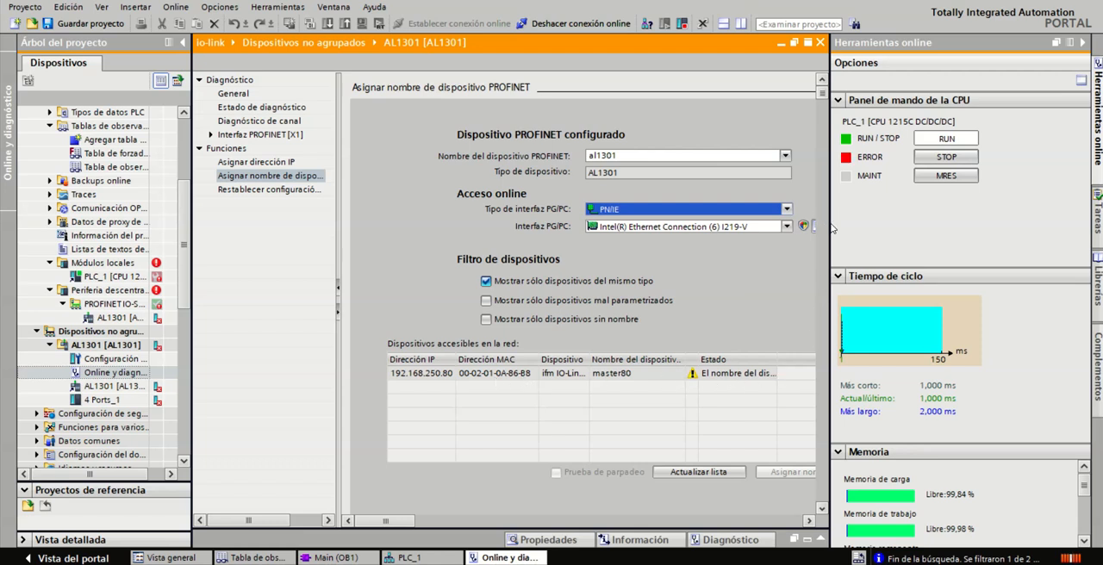
pyautogui.moveTo(831, 226); pyautogui.dragTo(974, 227)
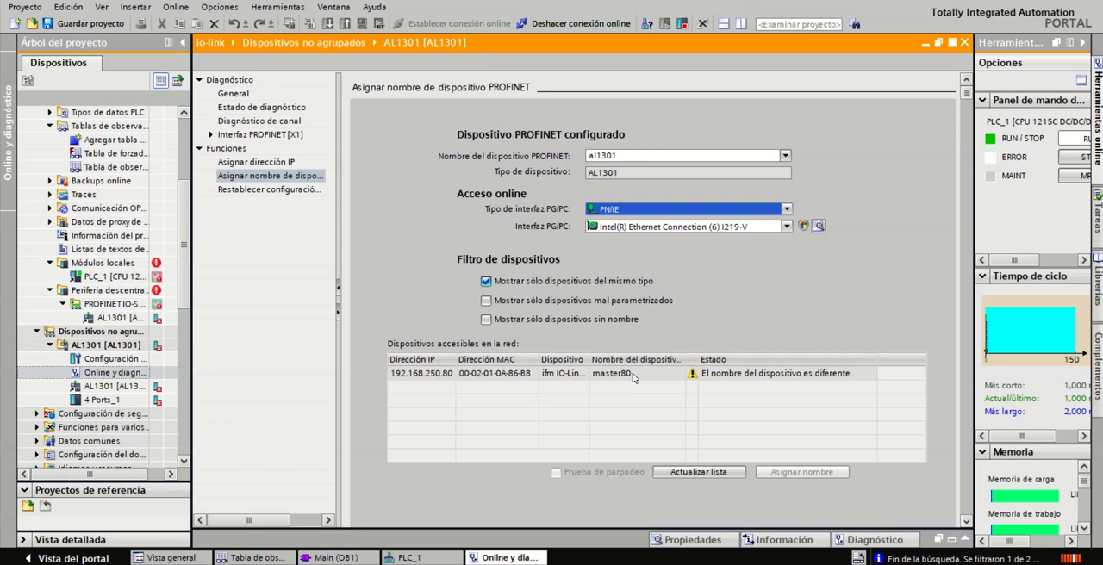
pyautogui.click(630, 156)
pyautogui.click(629, 168)
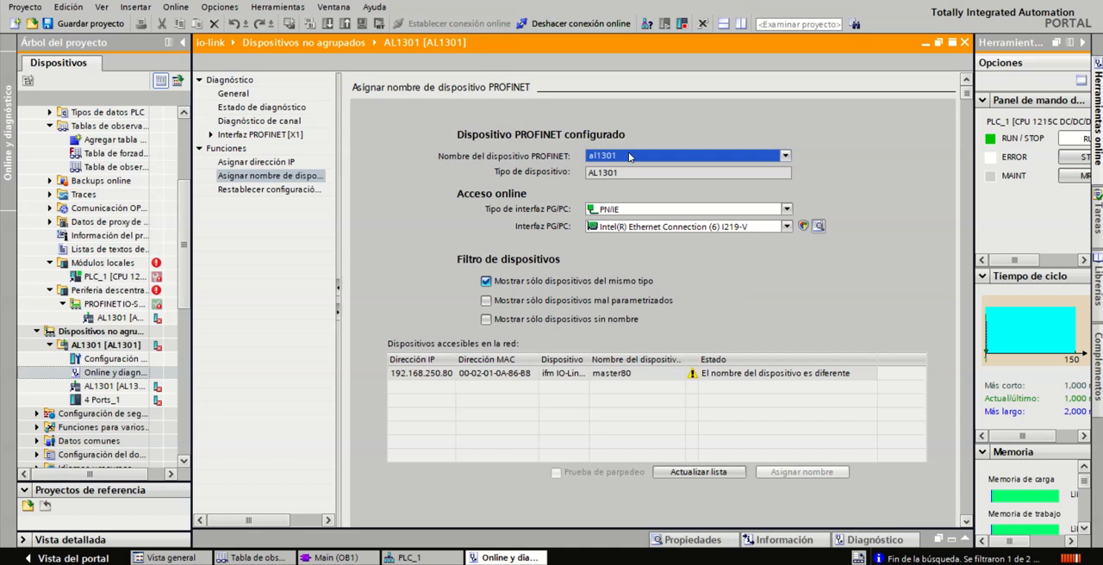
pyautogui.click(737, 474)
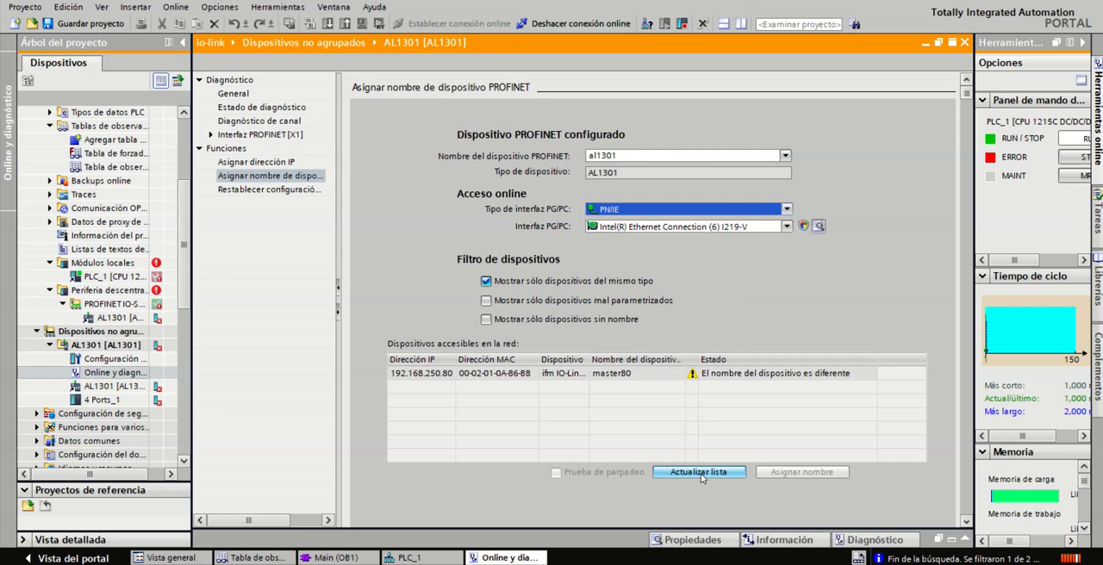
pyautogui.click(605, 376)
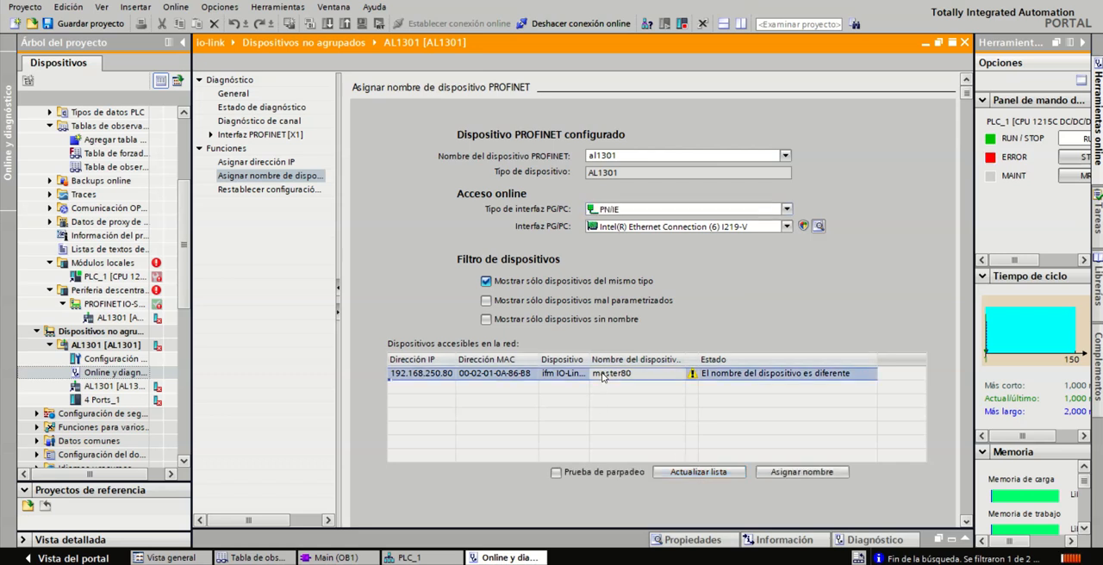
pyautogui.click(813, 474)
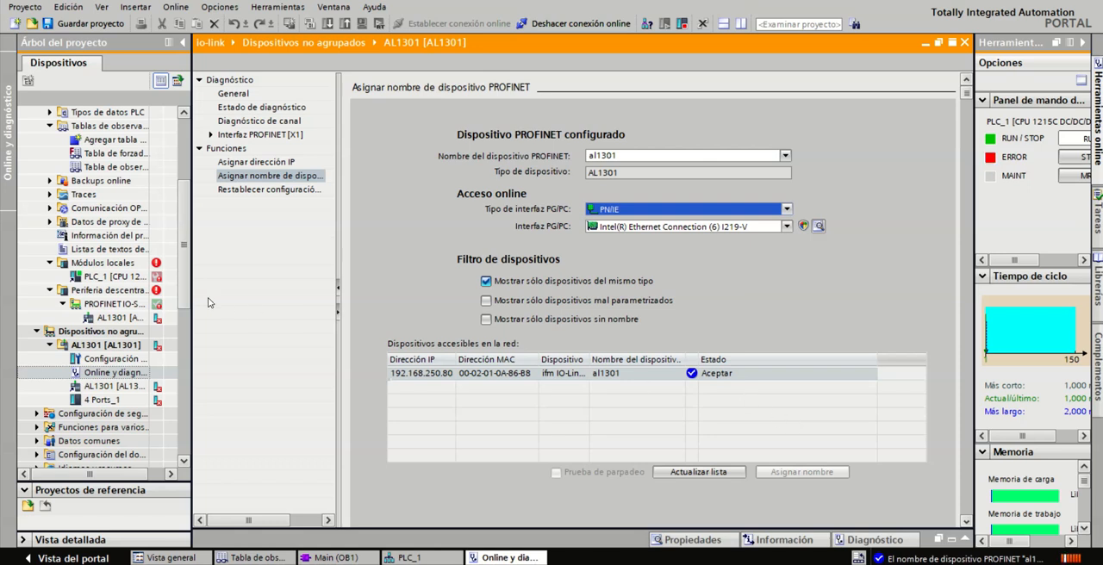
# Close the AL1301's online diagnostics, then open Tabla de observación_1 of PLC_1 and start monitoring its values
pyautogui.scroll(2, 129, 298)
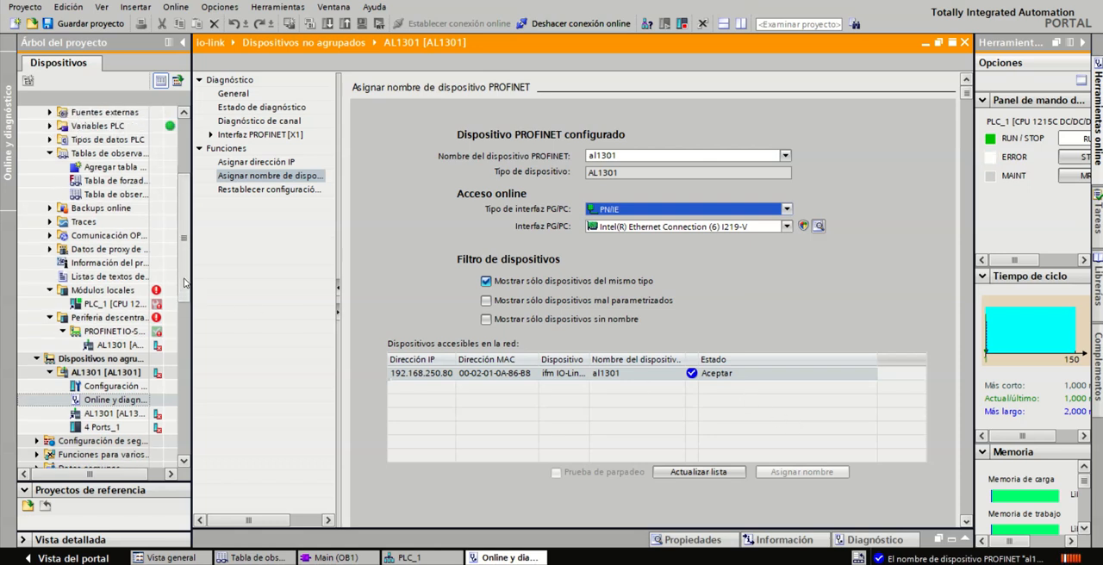
pyautogui.click(964, 42)
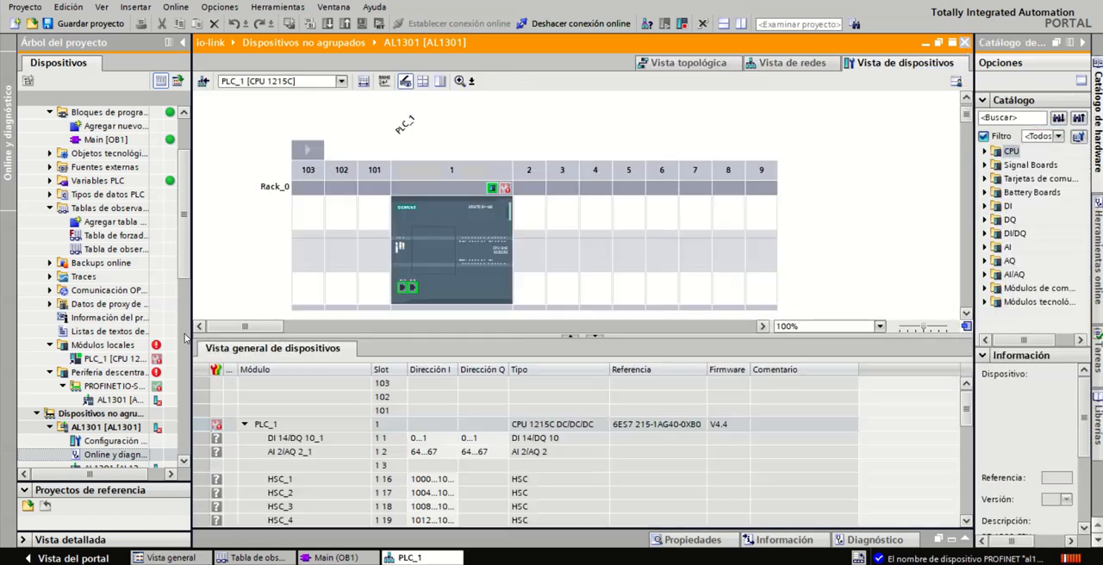
pyautogui.scroll(-2, 181, 297)
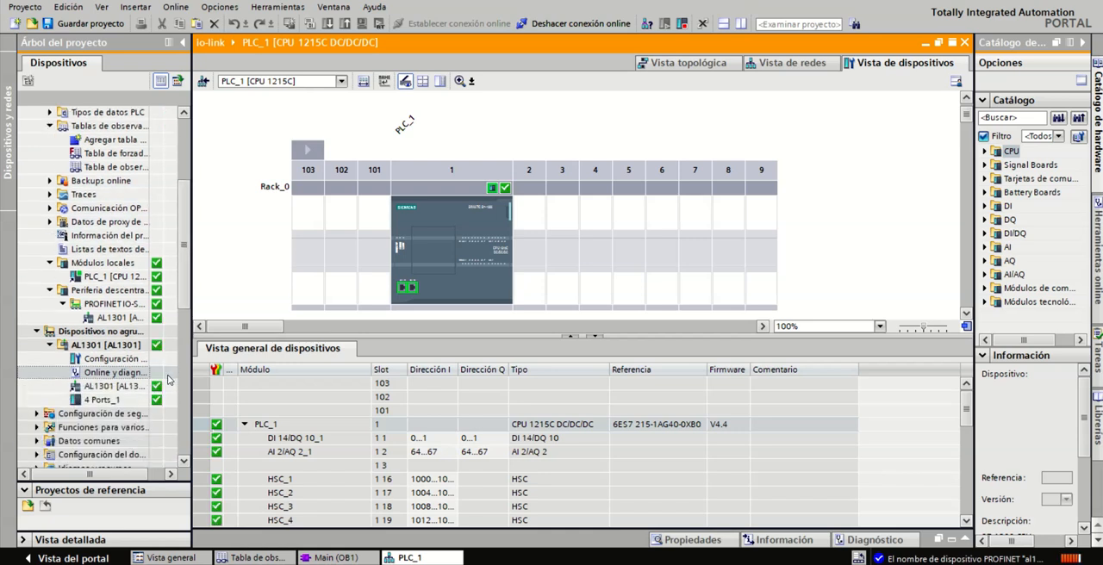
pyautogui.scroll(4, 182, 293)
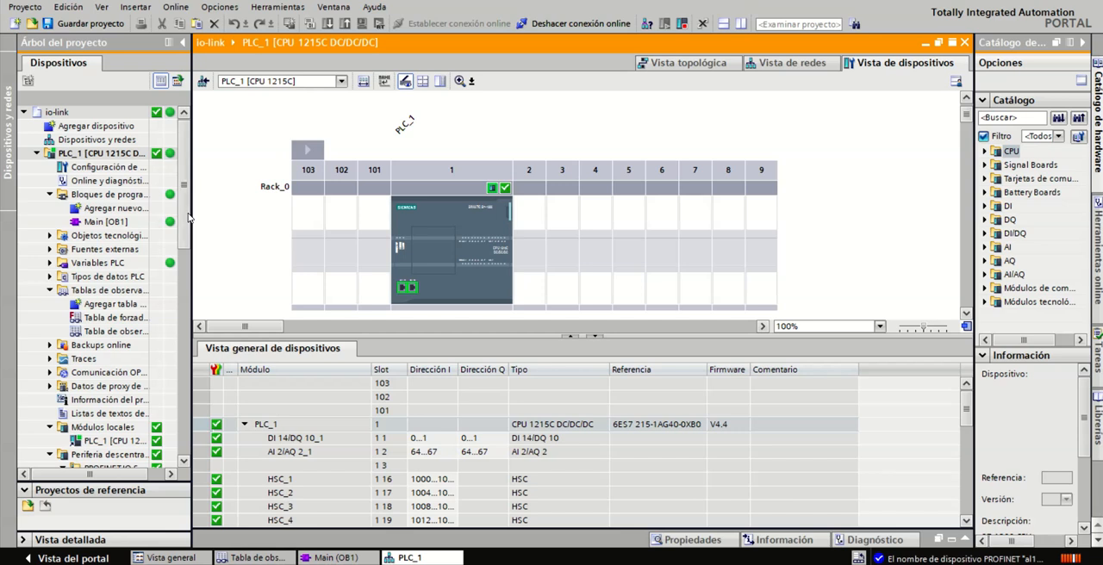
pyautogui.doubleClick(126, 336)
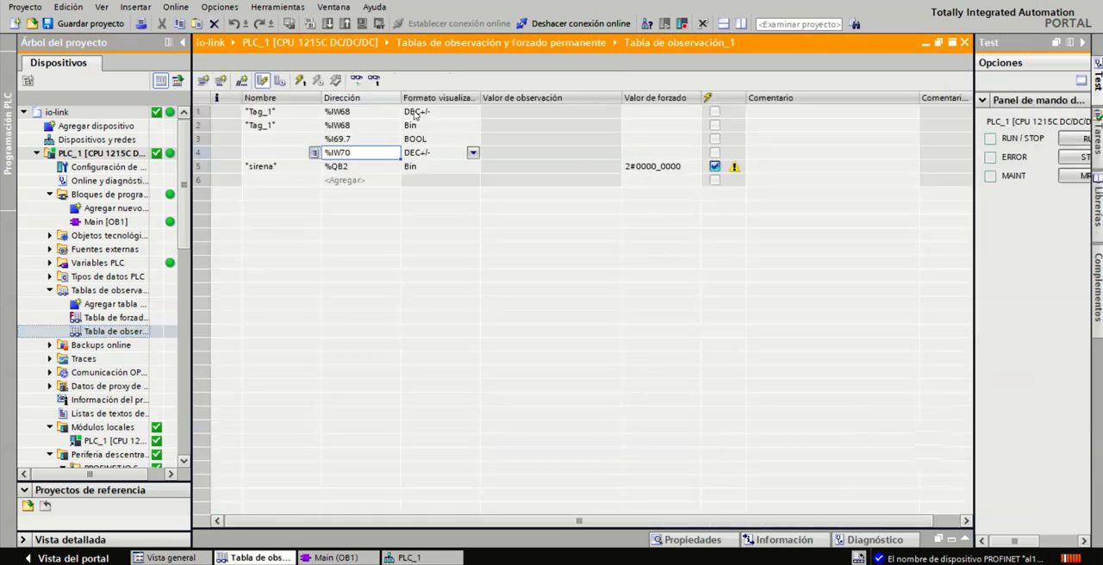
pyautogui.click(356, 80)
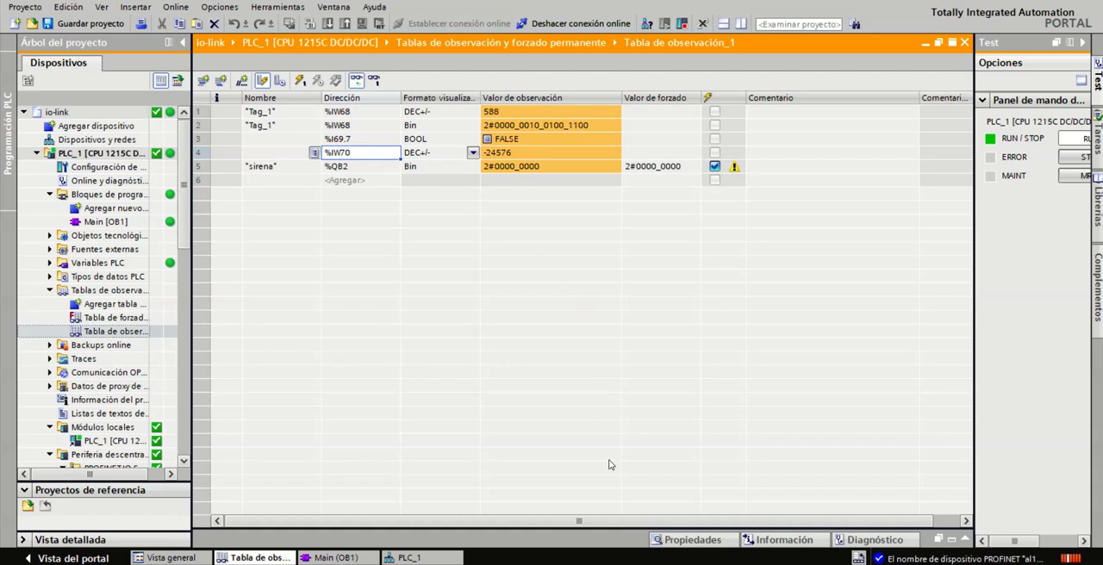
# Switch to DroidCam to view the hardware, then examine the %IW68 and %QB2 entries in the watch table
pyautogui.click(761, 563)
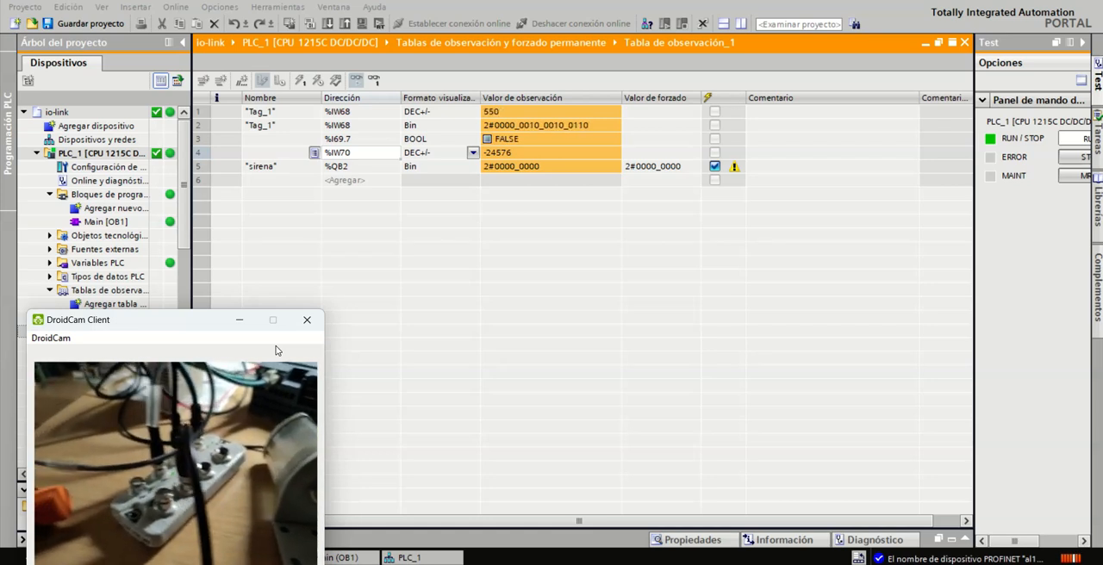
pyautogui.click(381, 113)
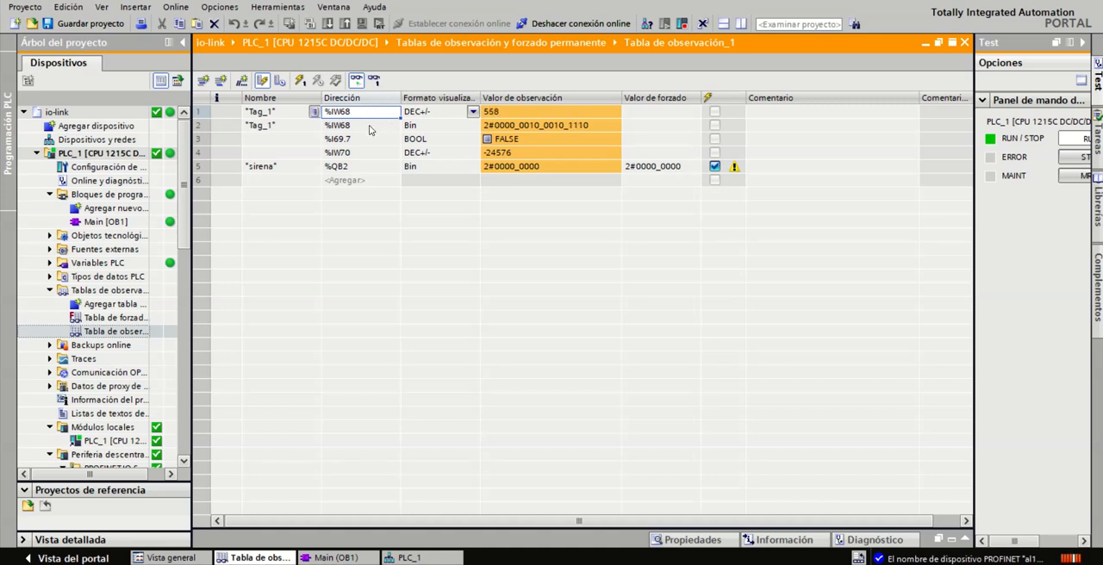
pyautogui.click(372, 165)
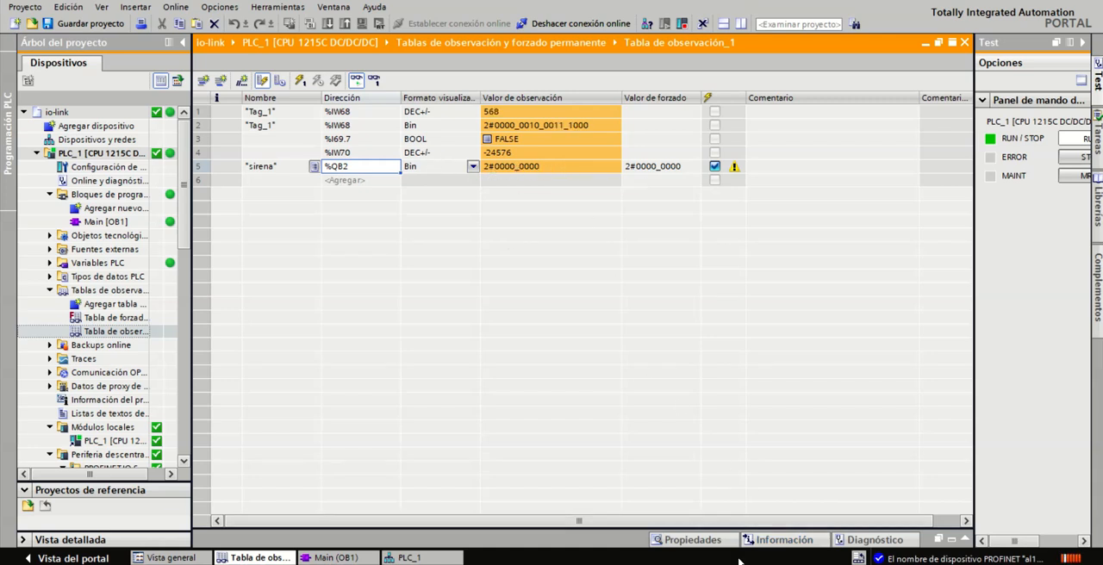
# Switch to baliza.pdf in Foxit PDF Reader and examine the Smart Light's segment color, blink and buzzer bit definitions
pyautogui.hotkey('alt', 'Tab')
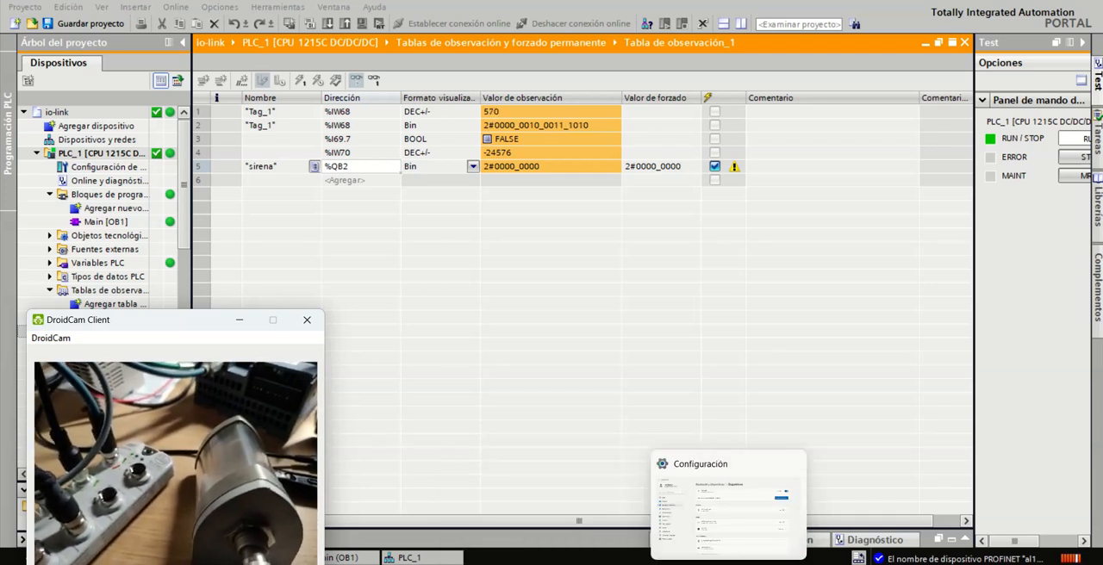
pyautogui.click(538, 560)
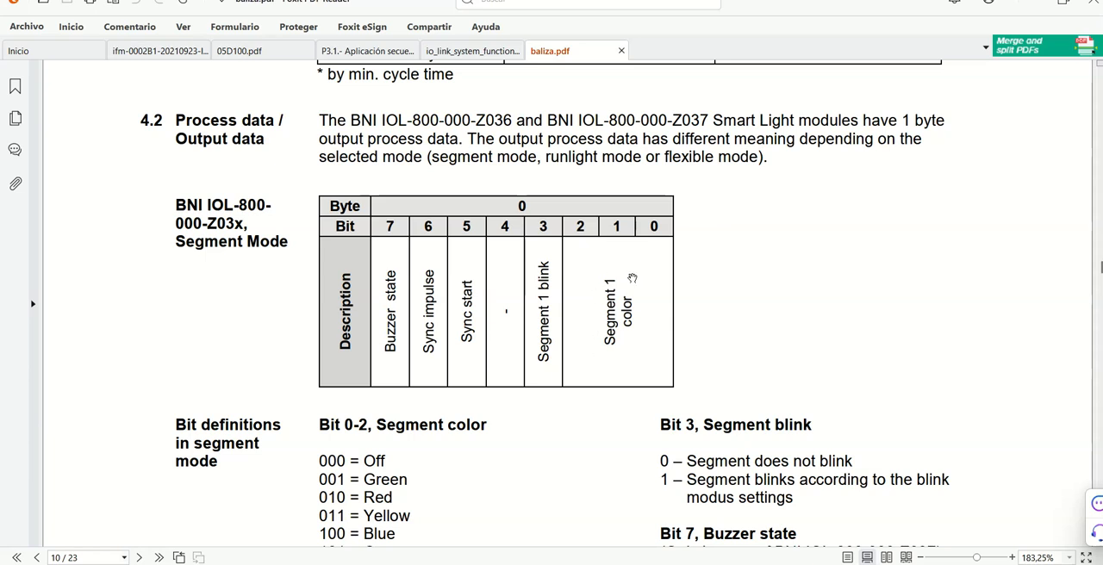
pyautogui.scroll(-2, 452, 446)
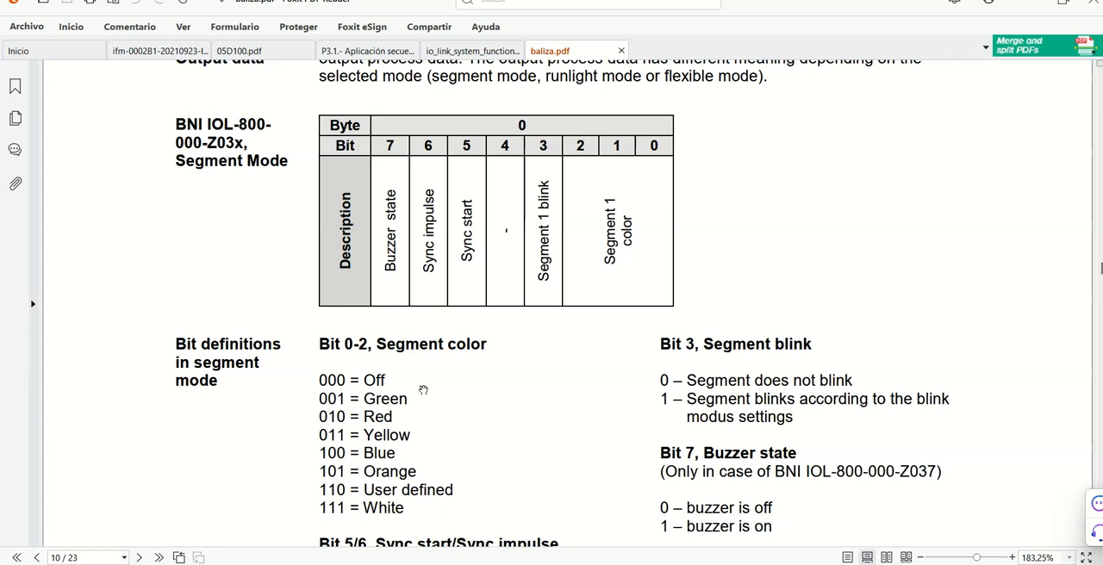
pyautogui.scroll(-2, 423, 389)
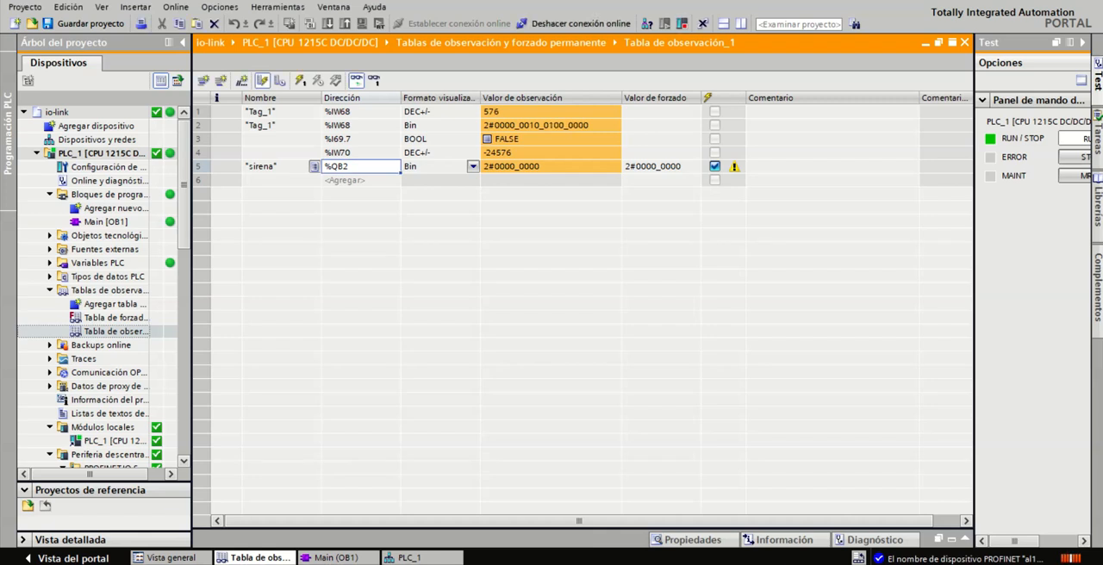
# Return to the TIA Portal watch table and set the modify value of "sirena" (%QB2) to 2#0000_0001
pyautogui.hotkey('alt', 'Tab')
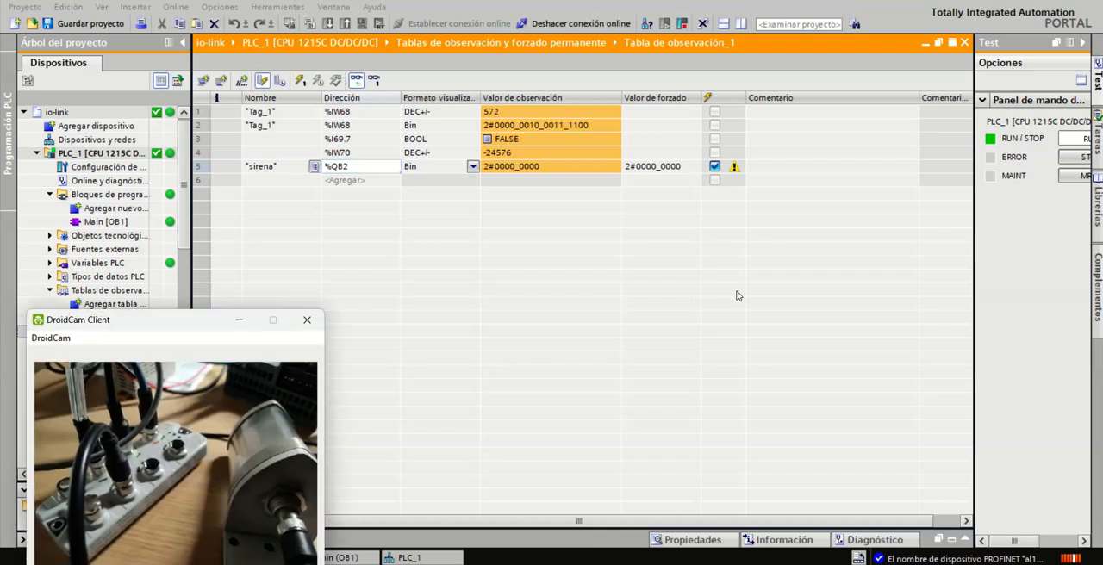
pyautogui.click(679, 170)
pyautogui.doubleClick(682, 170)
pyautogui.press('BackSpace')
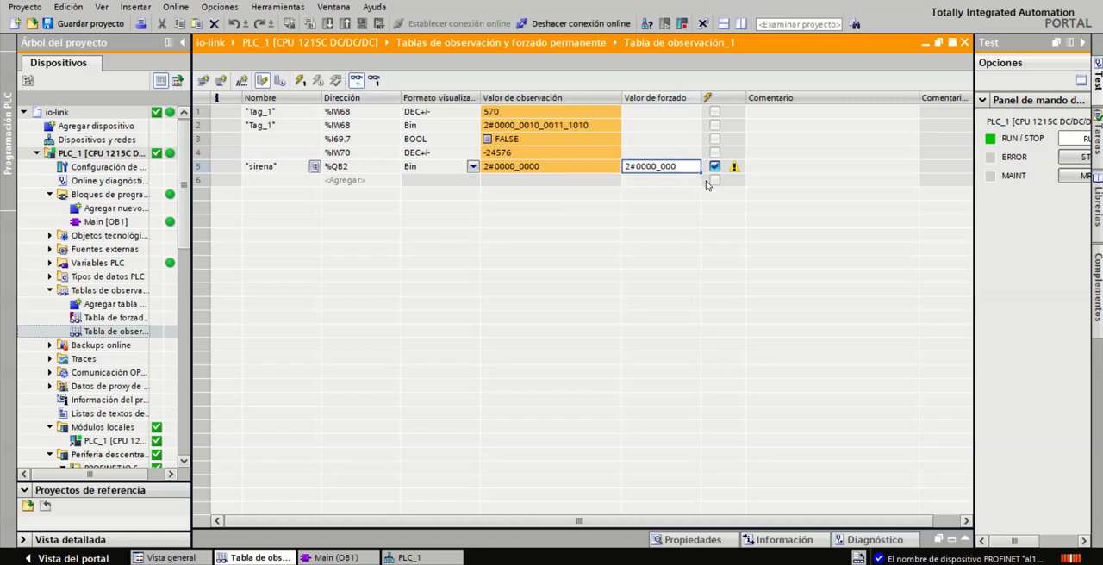
pyautogui.write('1')
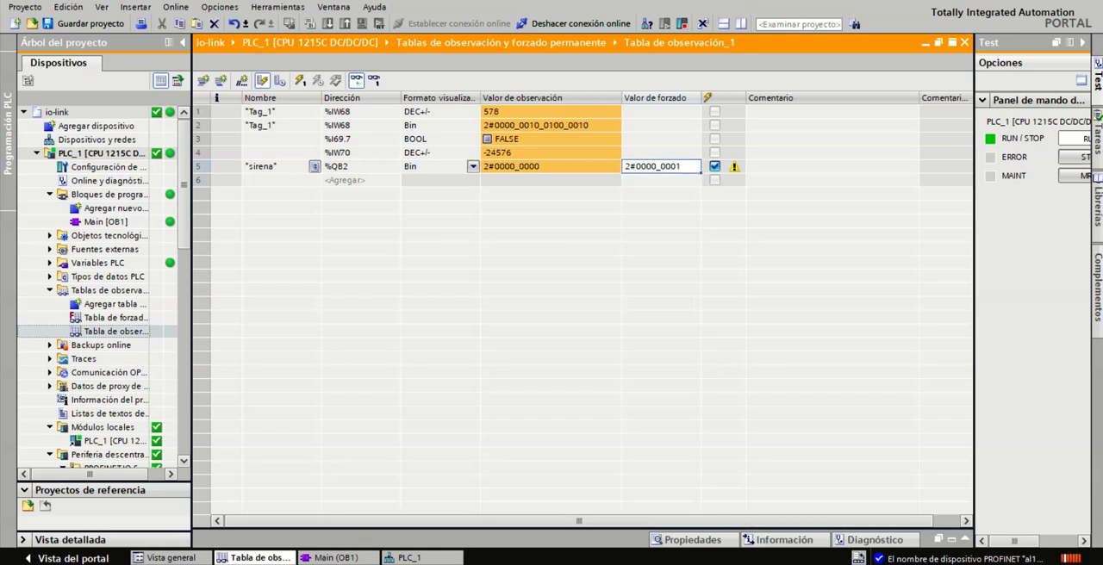
# Reposition the DroidCam window and restore the TIA Portal window to a smaller size
pyautogui.hotkey('alt', 'Tab')
pyautogui.moveTo(162, 331); pyautogui.dragTo(615, 257)
pyautogui.hotkey('alt', 'Tab')
pyautogui.click(1082, 1)
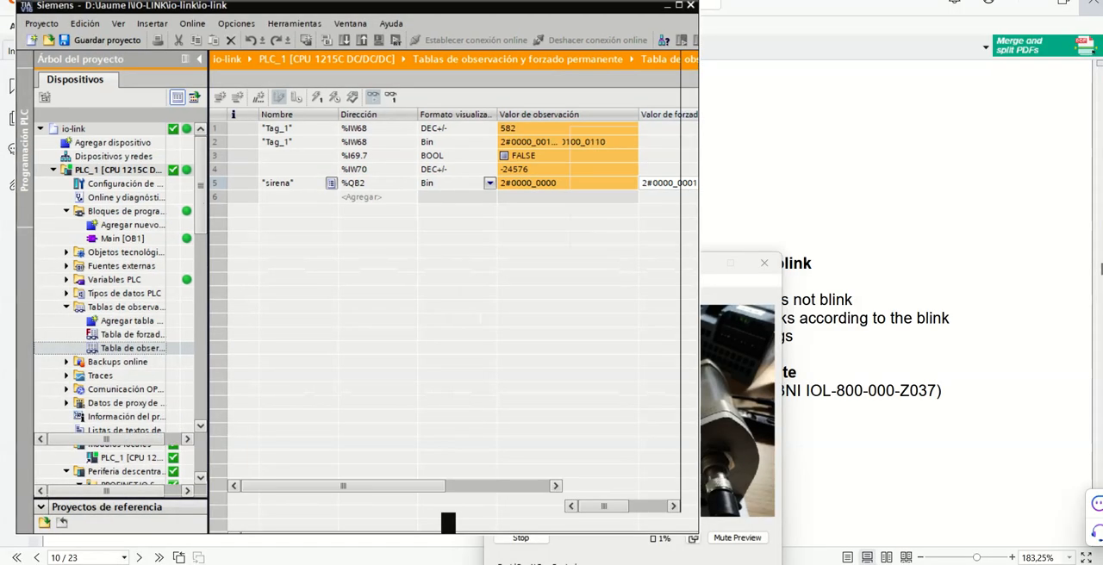
pyautogui.click(709, 270)
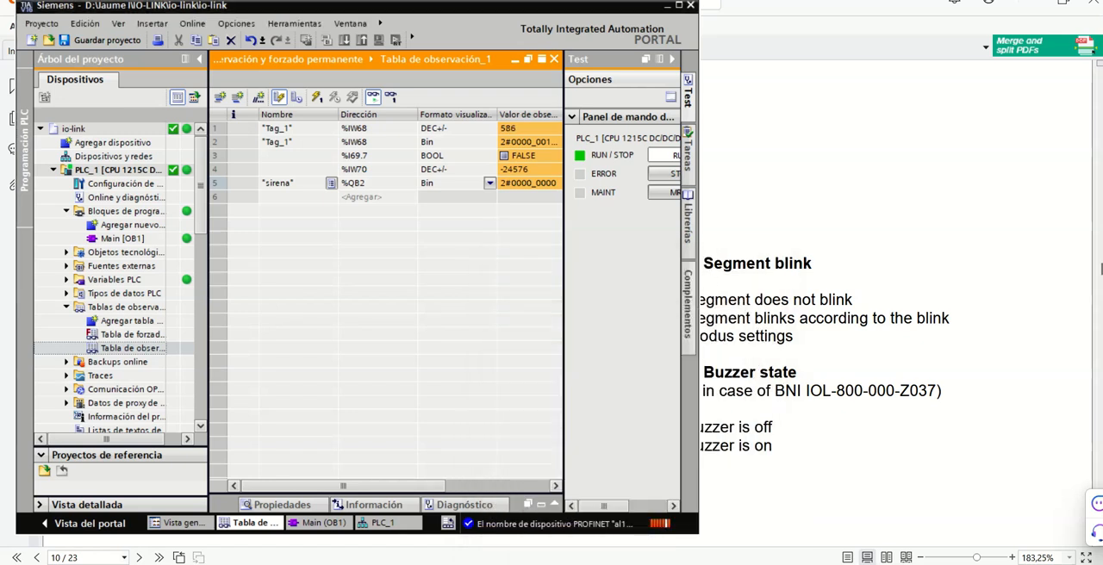
# Widen the TIA Portal window and collapse the Test task card to make room for the Valor de forzado column
pyautogui.hotkey('alt', 'Tab')
pyautogui.moveTo(584, 268); pyautogui.dragTo(521, 297)
pyautogui.moveTo(700, 238); pyautogui.dragTo(800, 234)
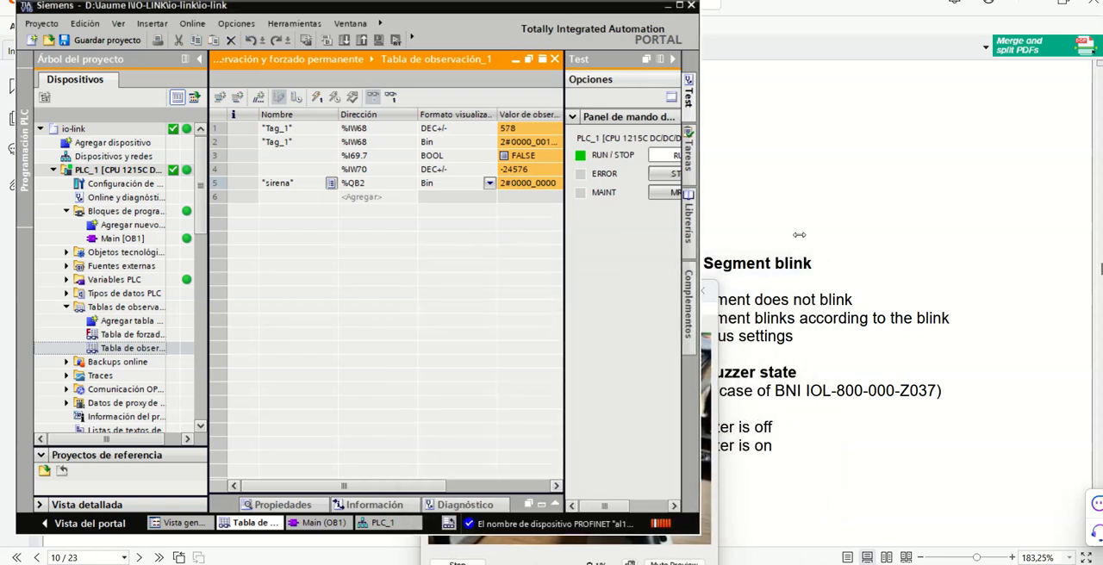
pyautogui.click(542, 557)
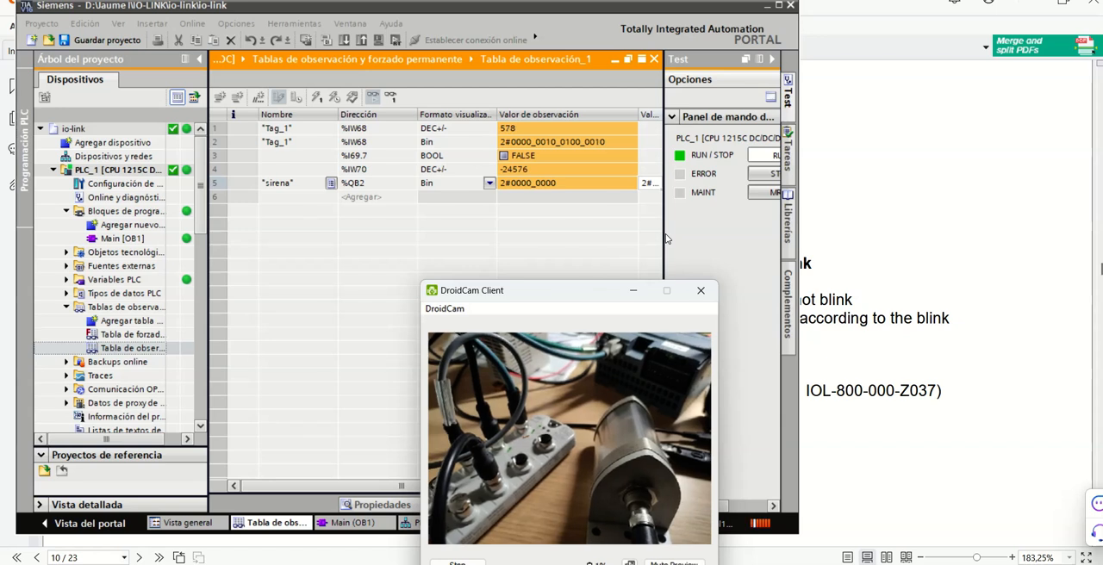
pyautogui.moveTo(667, 239); pyautogui.dragTo(720, 235)
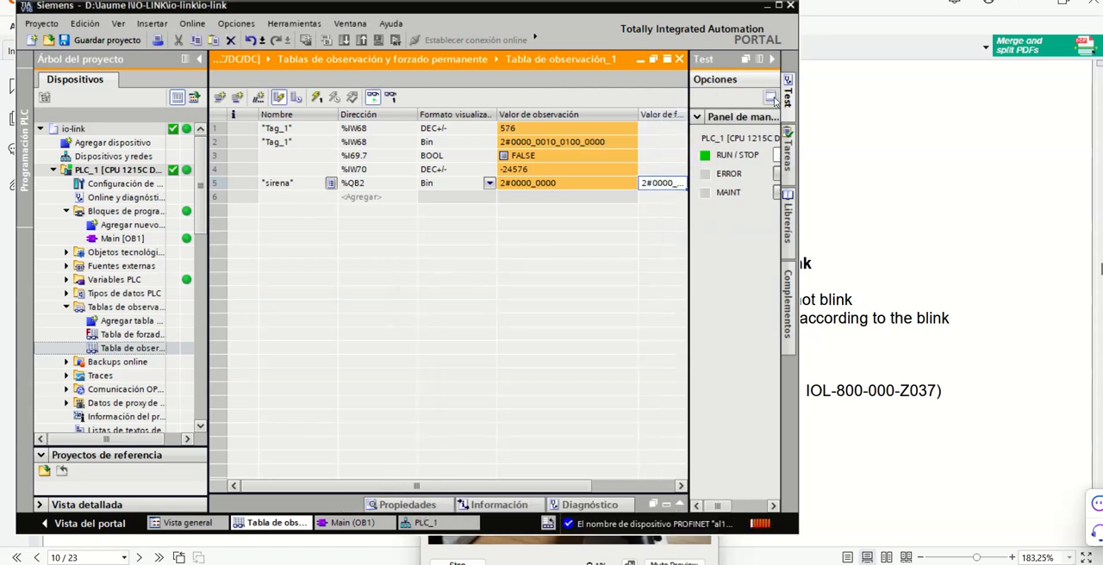
pyautogui.click(772, 98)
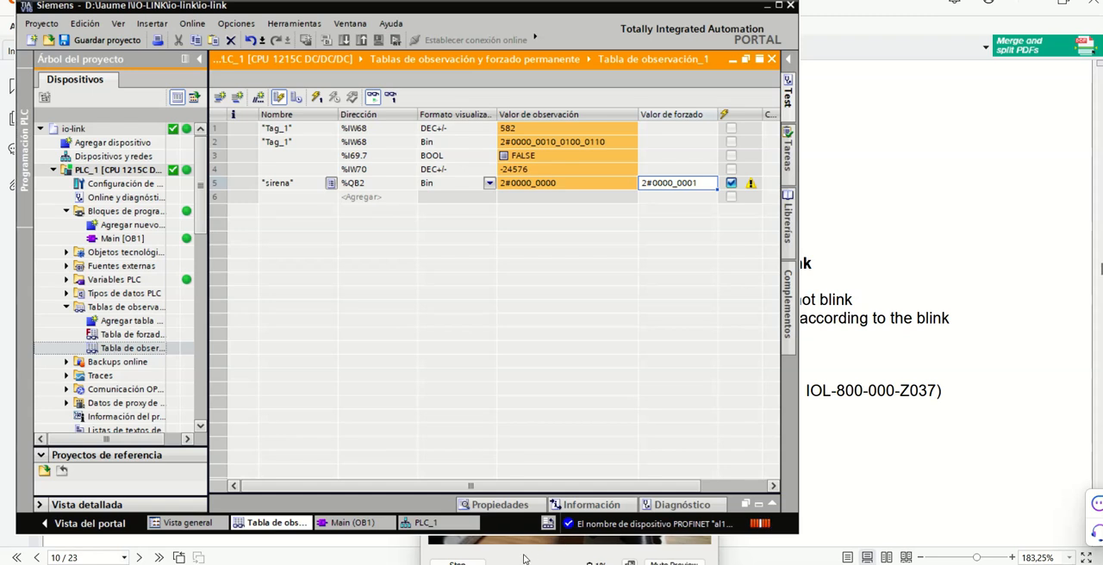
# Place the DroidCam window beside the watch table and write the modify value 2#0000_0001 to "sirena" once immediately
pyautogui.click(523, 560)
pyautogui.moveTo(532, 295); pyautogui.dragTo(892, 196)
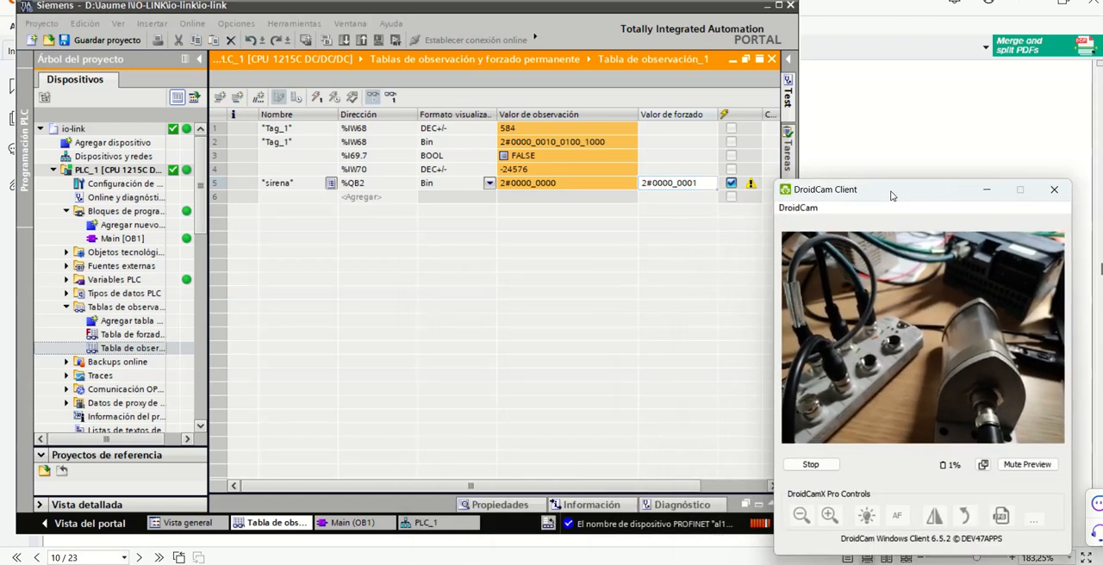
pyautogui.click(599, 190)
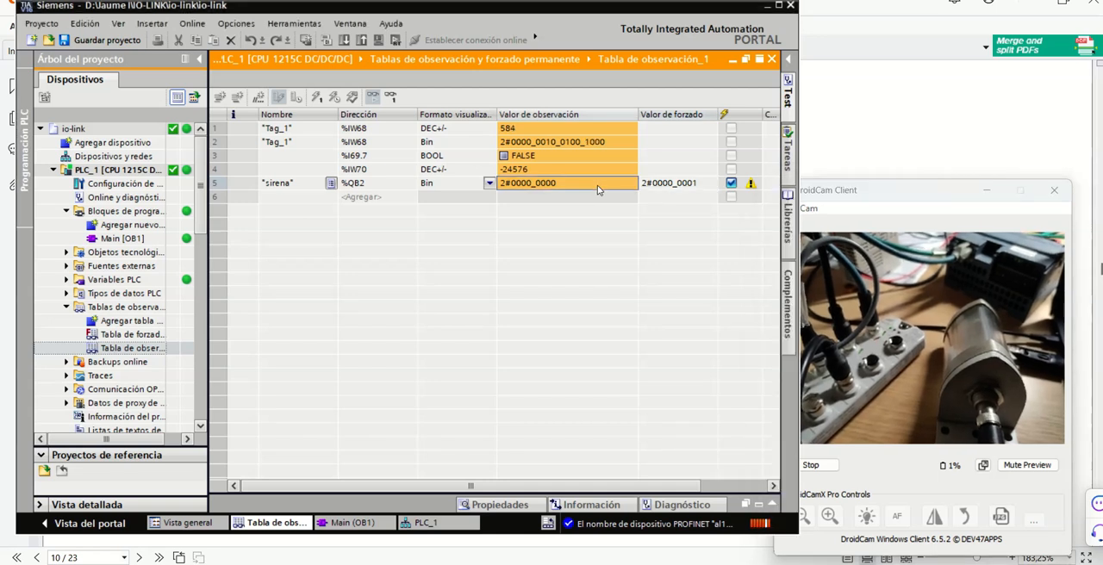
pyautogui.click(318, 100)
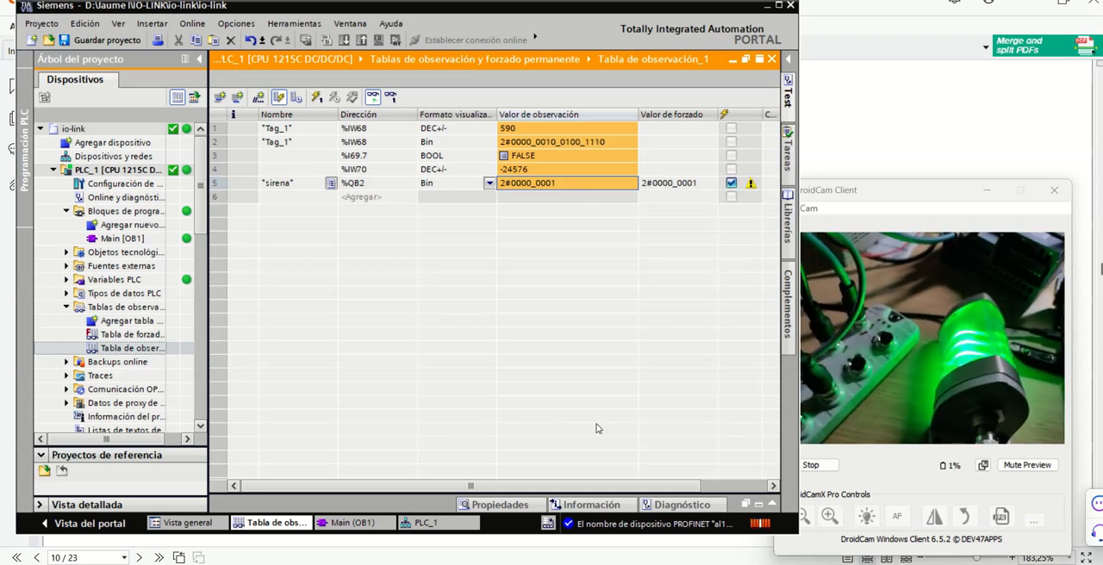
# Consult the color codes in baliza.pdf, then set the "sirena" modify value to 2#0000_0100 and write it to the PLC
pyautogui.hotkey('alt', 'Tab')
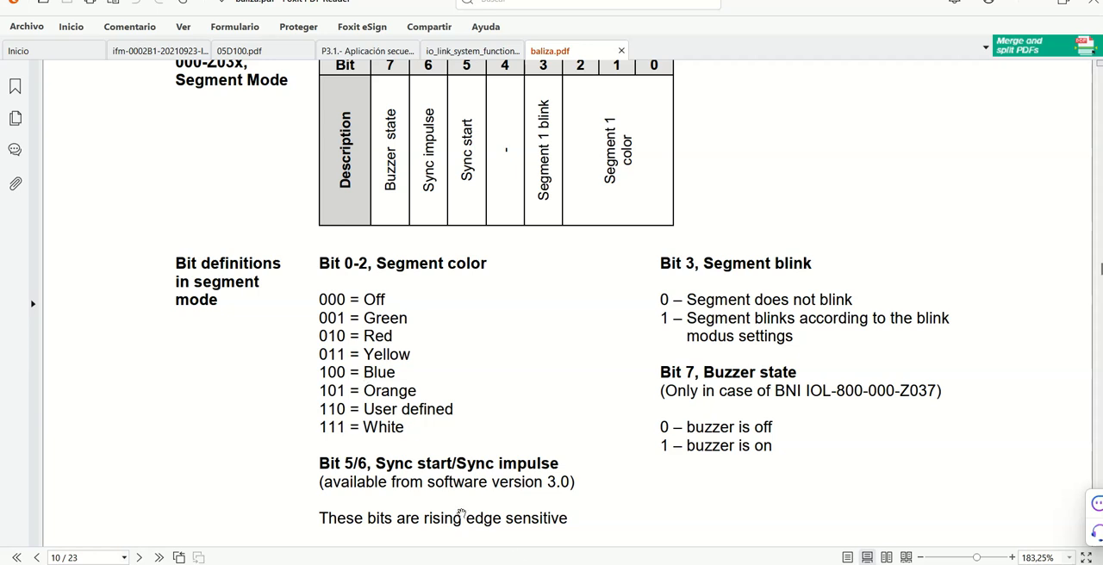
pyautogui.hotkey('alt', 'Tab')
pyautogui.click(701, 183)
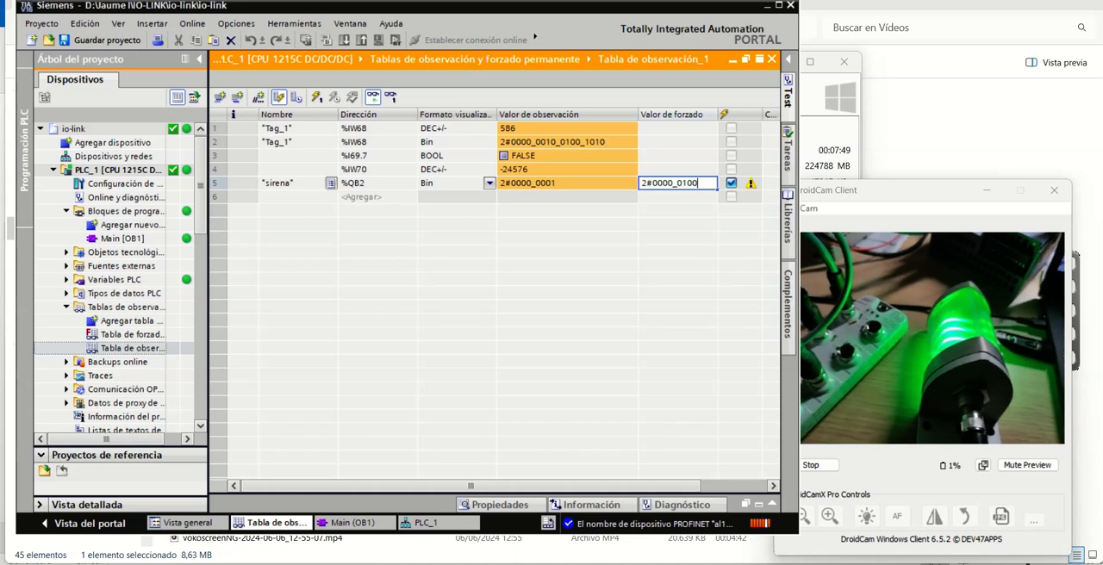
pyautogui.press('Return')
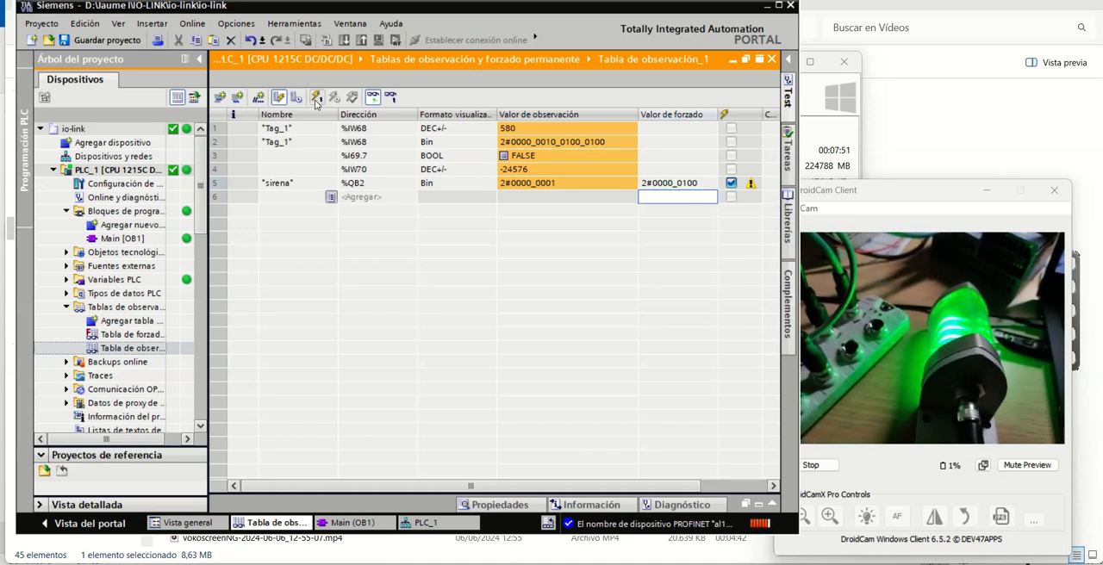
pyautogui.click(316, 98)
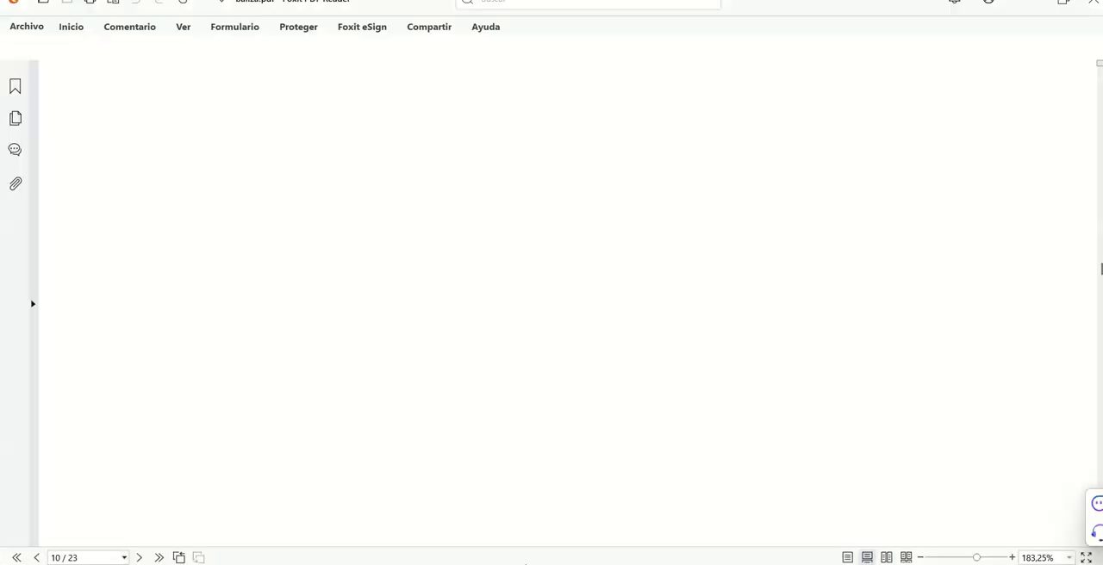
# Check the segment blink bit definition in baliza.pdf and set the "sirena" modify value in the TIA Portal watch table to 2#0000_1100
pyautogui.scroll(2, 733, 299)
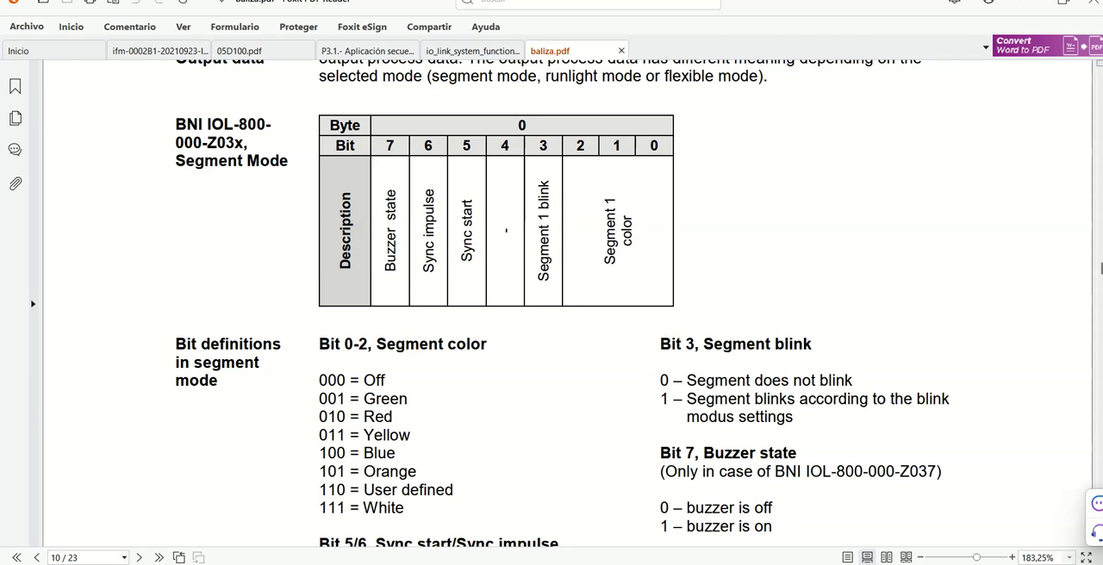
pyautogui.moveTo(476, 564)
pyautogui.click(476, 517)
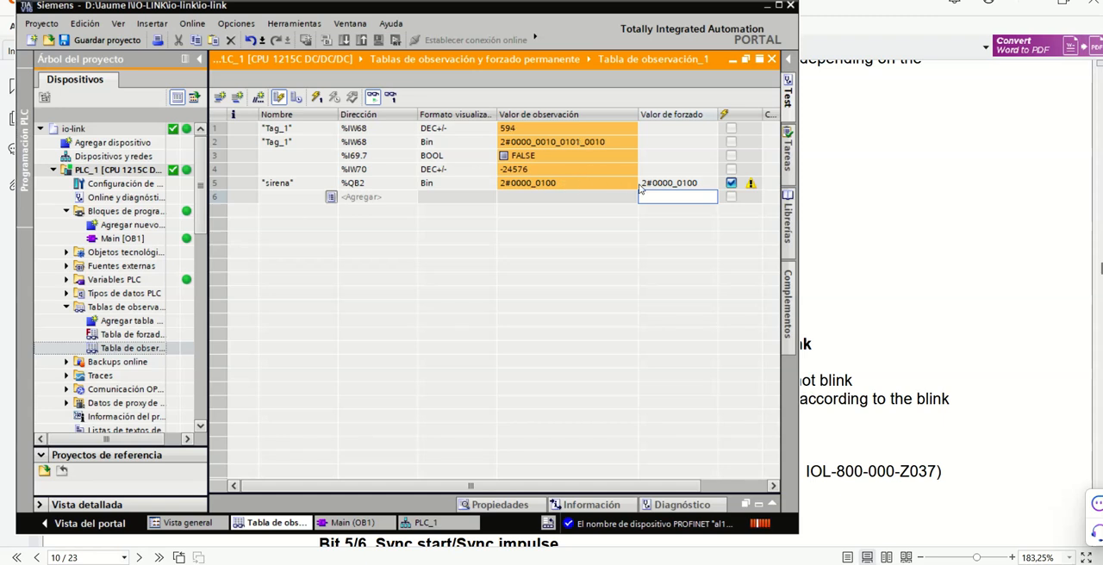
pyautogui.doubleClick(683, 183)
pyautogui.click(683, 184)
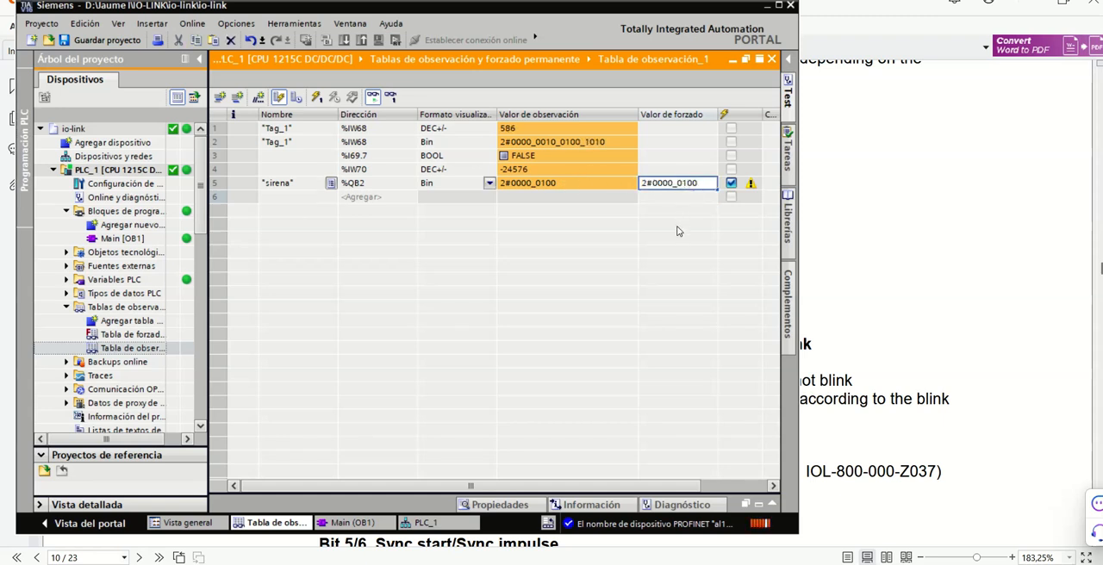
pyautogui.press('Return')
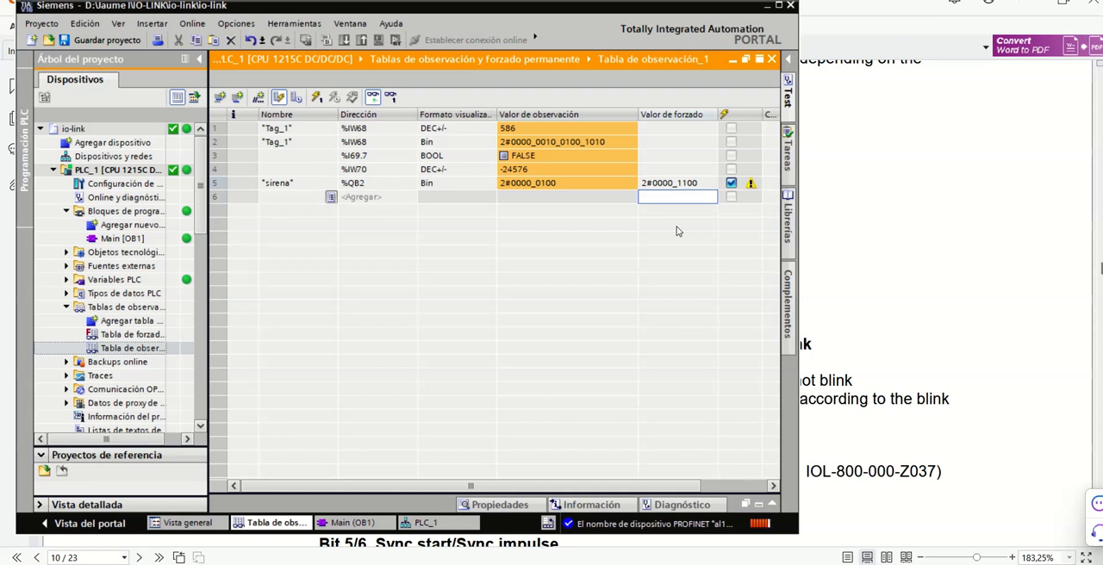
# Bring the DroidCam view forward beside the watch table and write the "sirena" modify value to the PLC once immediately
pyautogui.hotkey('alt', 'Tab')
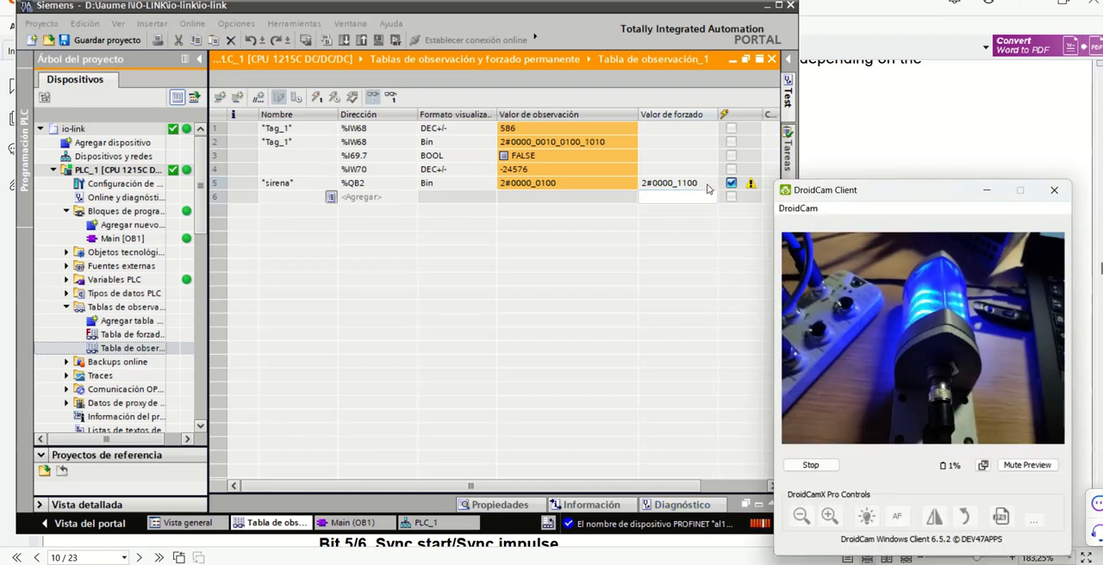
pyautogui.click(708, 187)
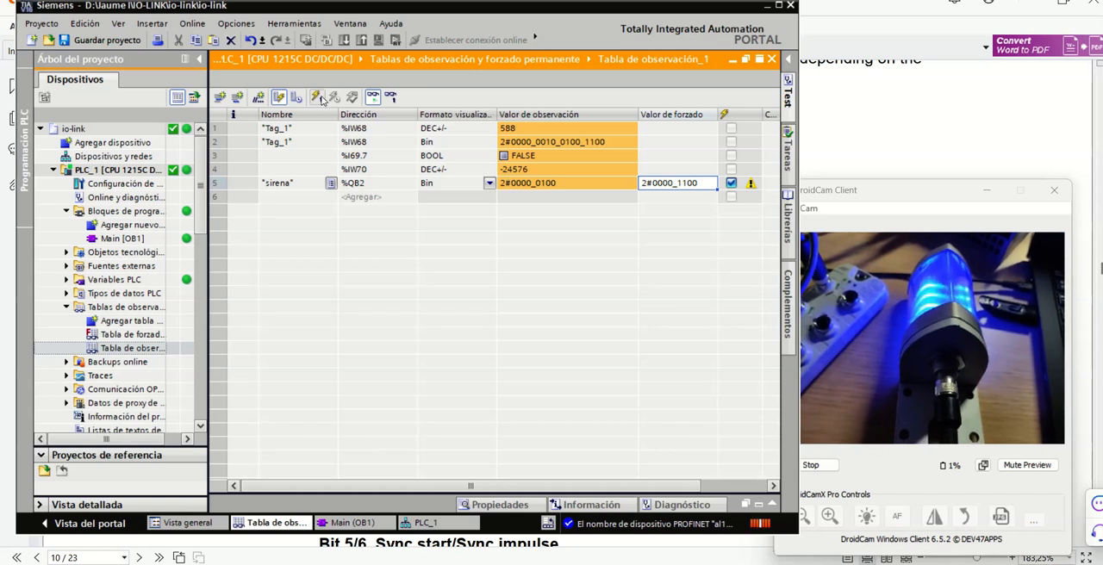
pyautogui.click(316, 97)
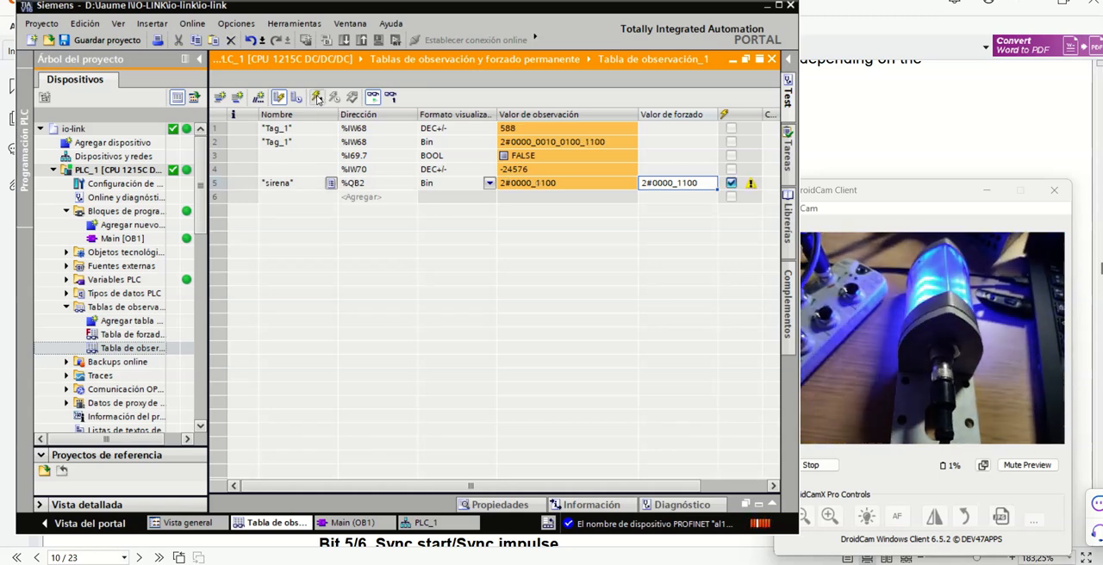